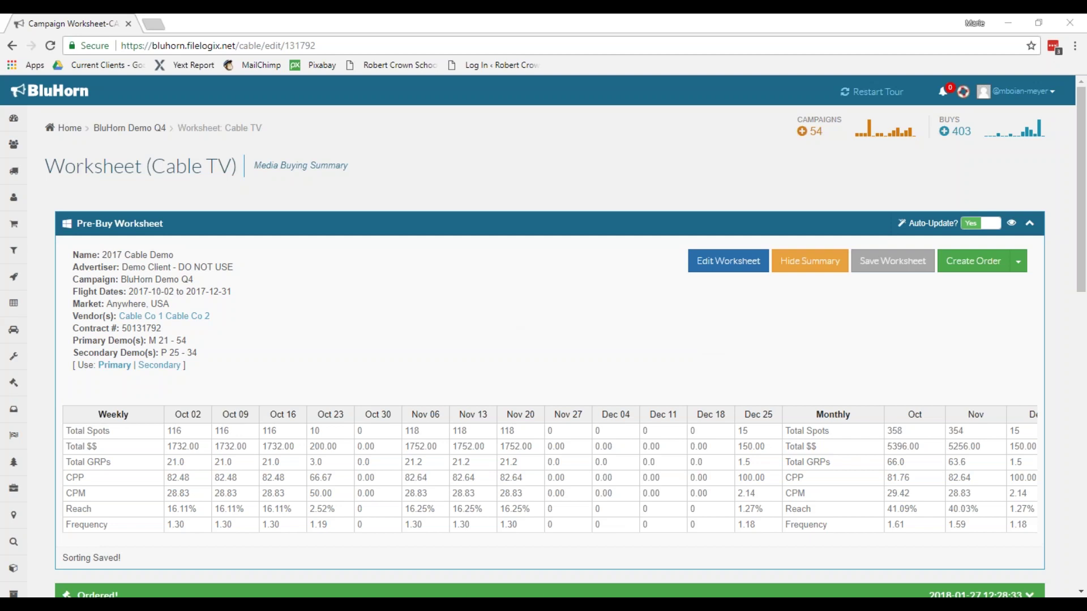
- Compare the worksheet's summary figures for the secondary demo with those for the primary demo, ending on the primary demo
{"action": "left_click_drag", "start_coordinate": [71, 256], "coordinate": [210, 370]}
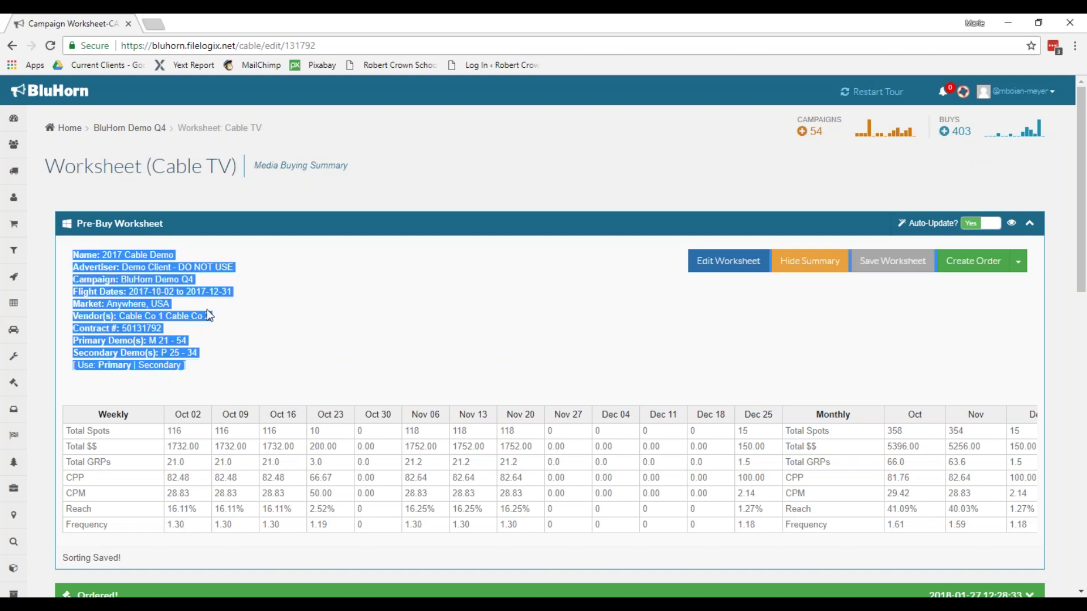
{"action": "left_click", "coordinate": [186, 257]}
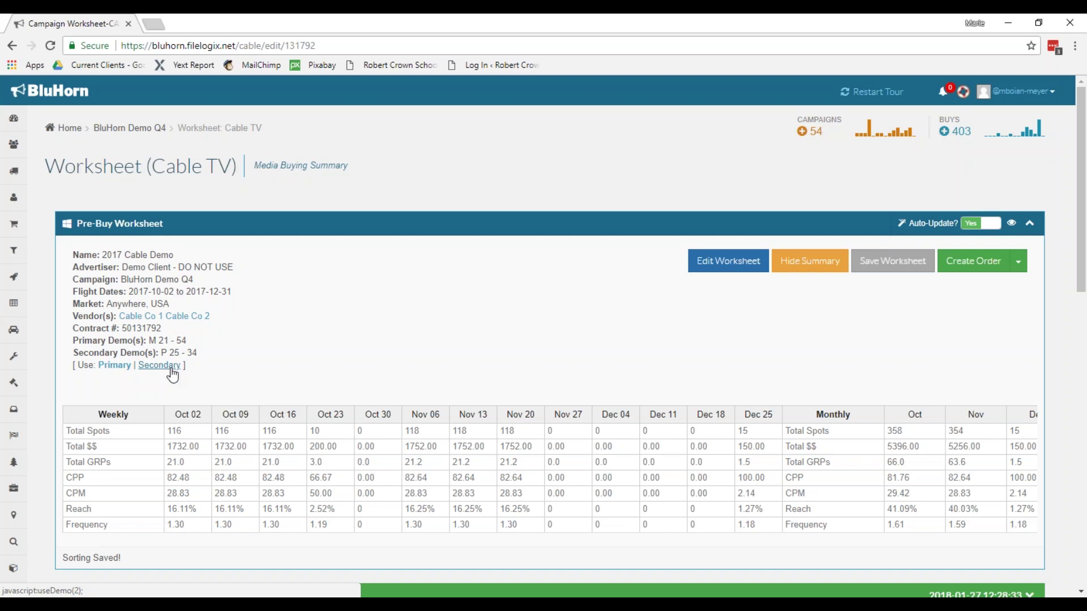
{"action": "left_click", "coordinate": [171, 368]}
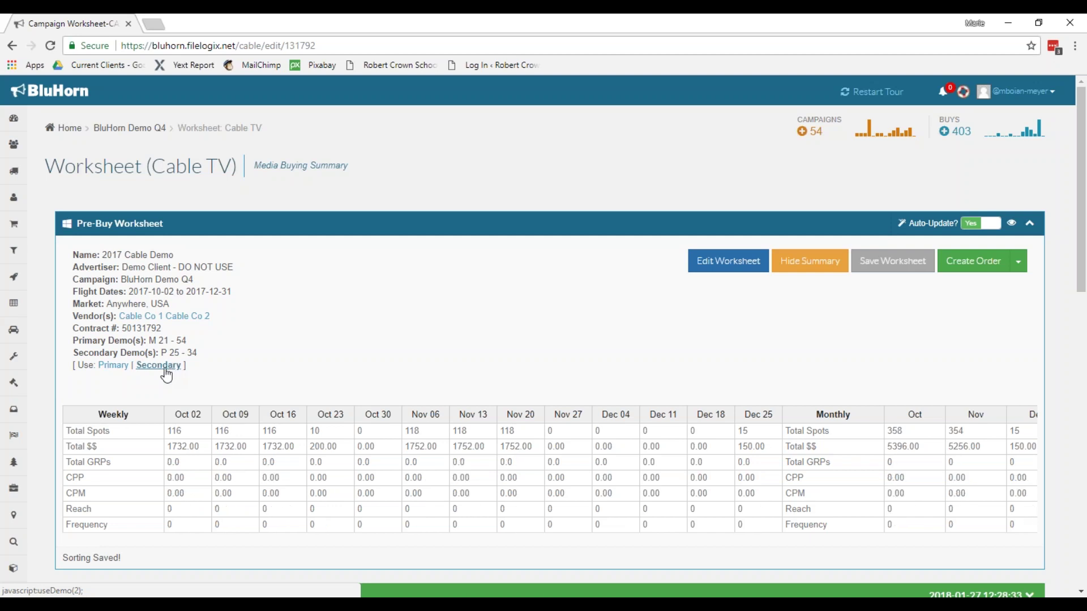
{"action": "left_click", "coordinate": [115, 367]}
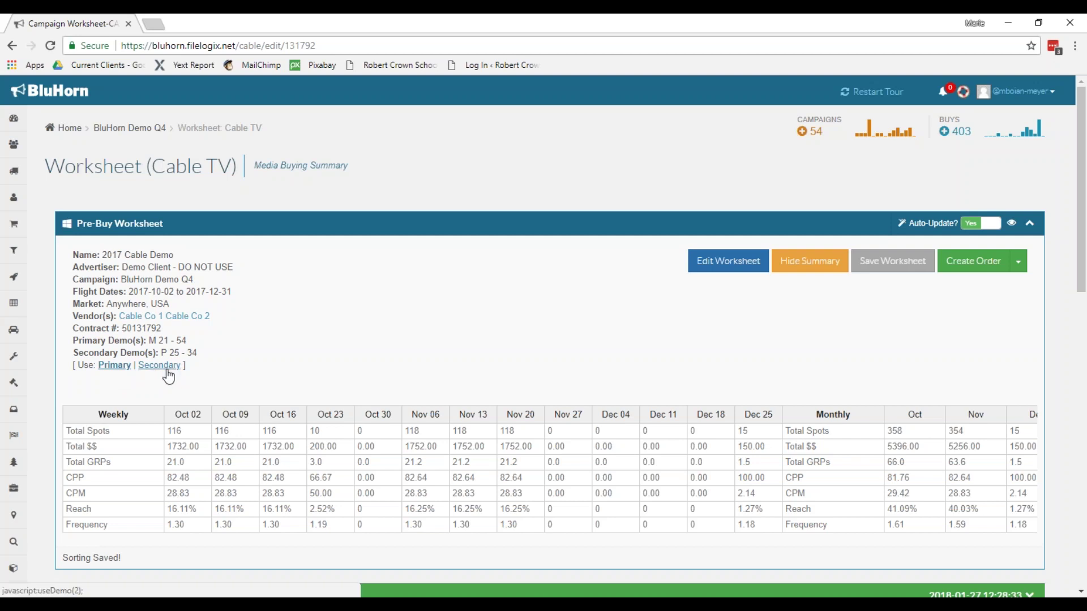
{"action": "left_click", "coordinate": [168, 372]}
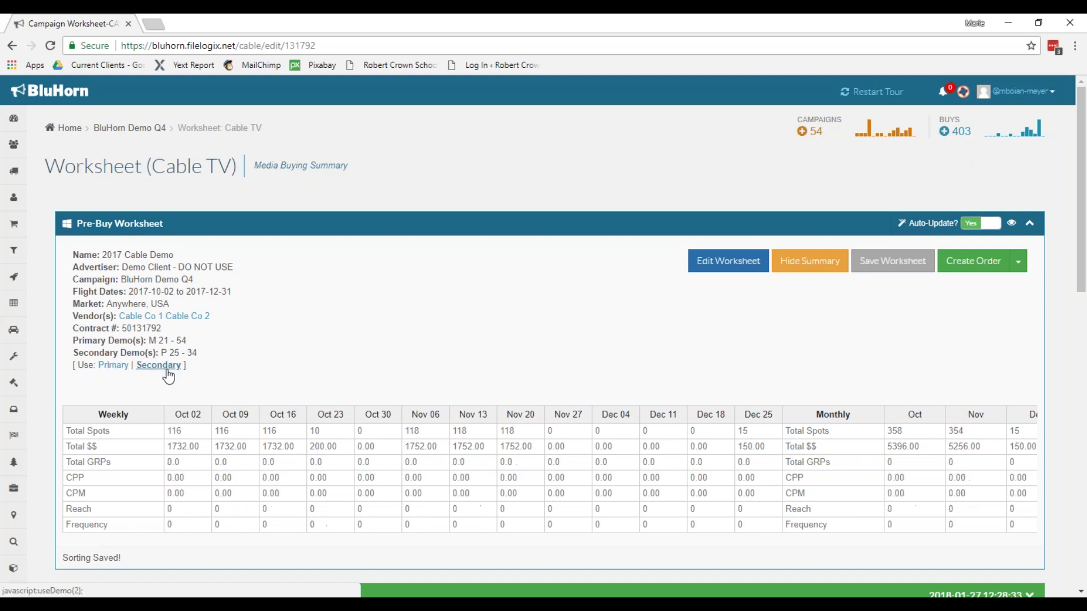
{"action": "left_click", "coordinate": [171, 461]}
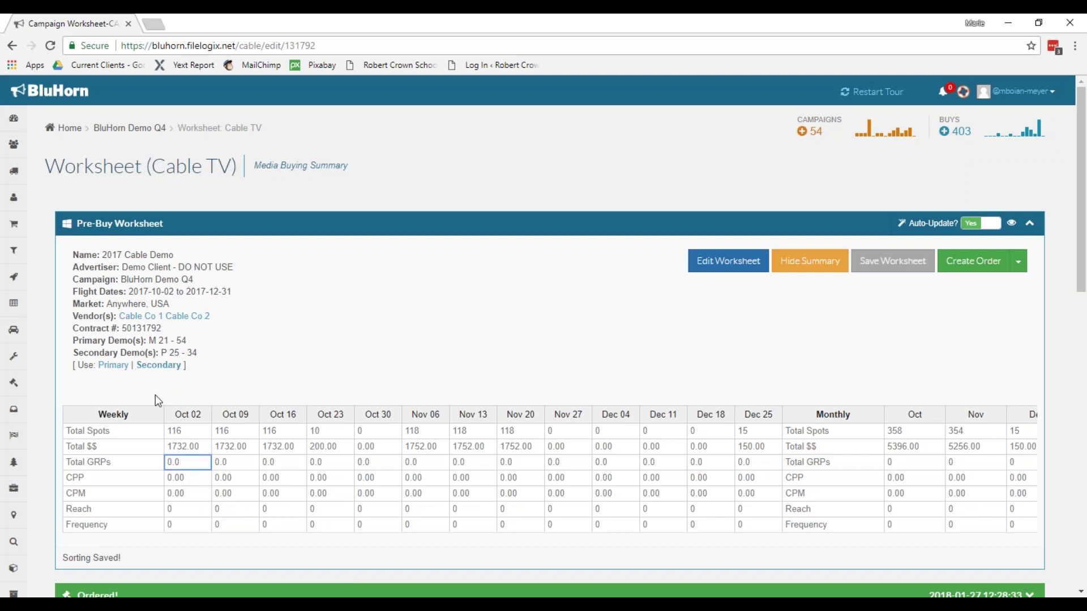
{"action": "left_click", "coordinate": [116, 366]}
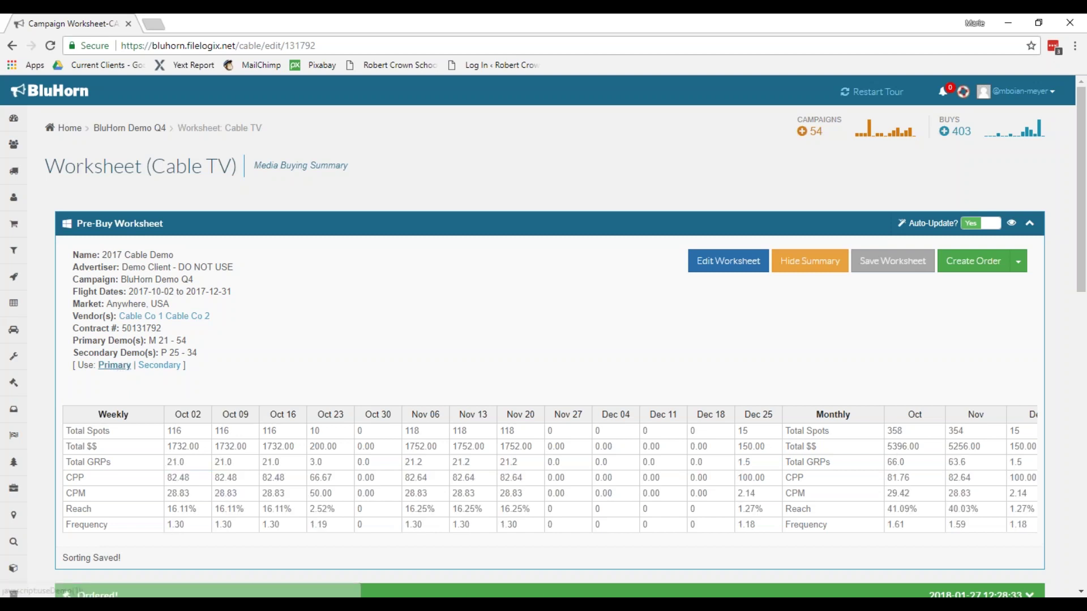
- View the order options and the file import dialog of the worksheet, and close it without choosing a file
{"action": "left_click", "coordinate": [1081, 591]}
{"action": "left_click_drag", "start_coordinate": [1081, 592], "coordinate": [1081, 592]}
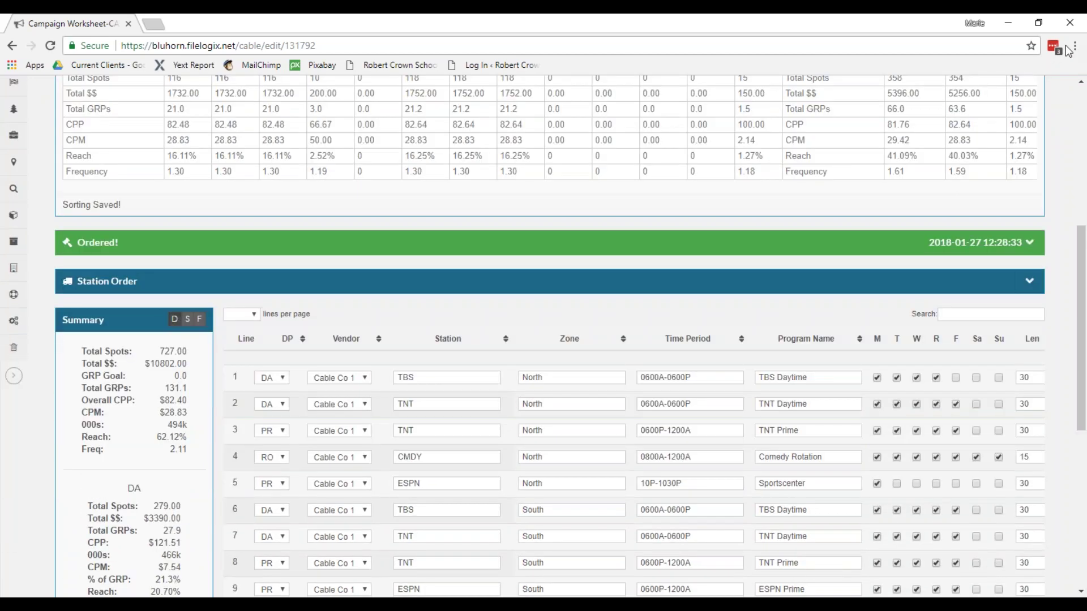
{"action": "left_click", "coordinate": [1082, 359]}
{"action": "scroll", "coordinate": [1082, 302], "scroll_direction": "up", "scroll_amount": 1}
{"action": "scroll", "coordinate": [1083, 302], "scroll_direction": "up", "scroll_amount": 3}
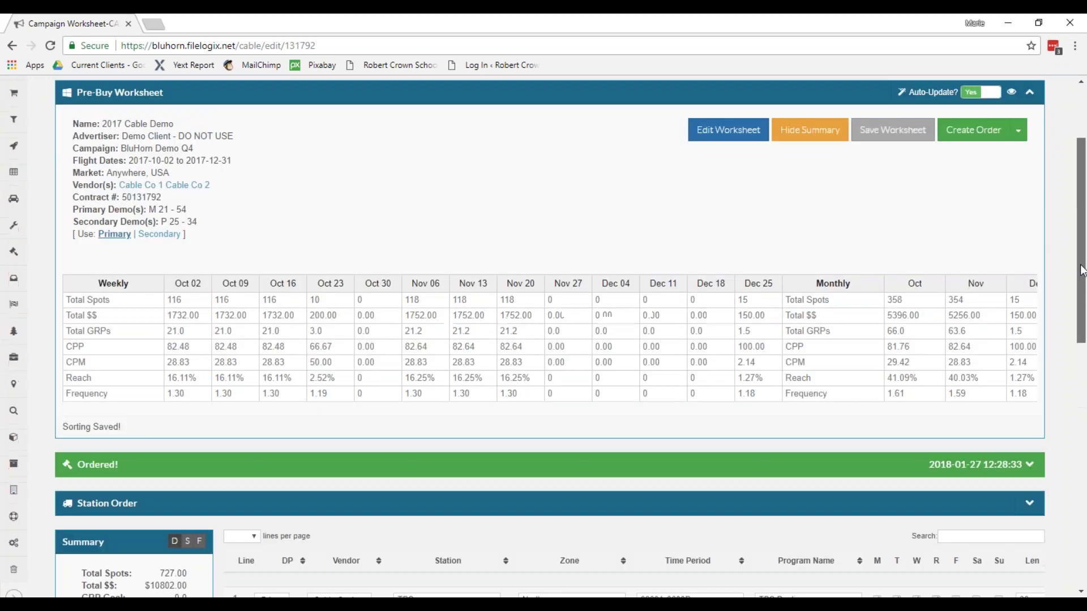
{"action": "left_click", "coordinate": [1018, 142]}
{"action": "left_click", "coordinate": [1018, 142]}
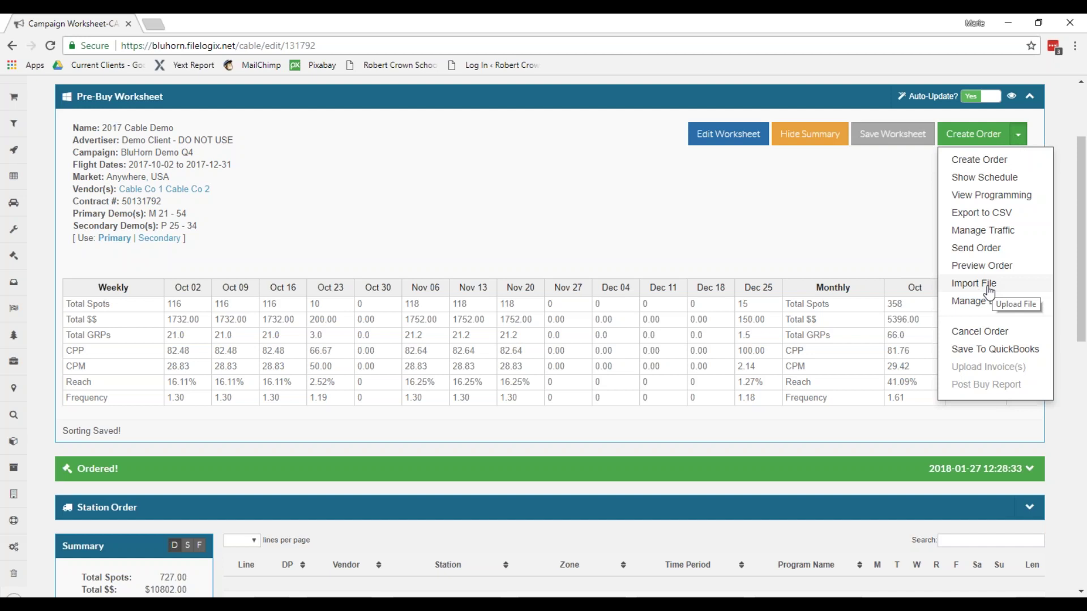
{"action": "left_click", "coordinate": [974, 282]}
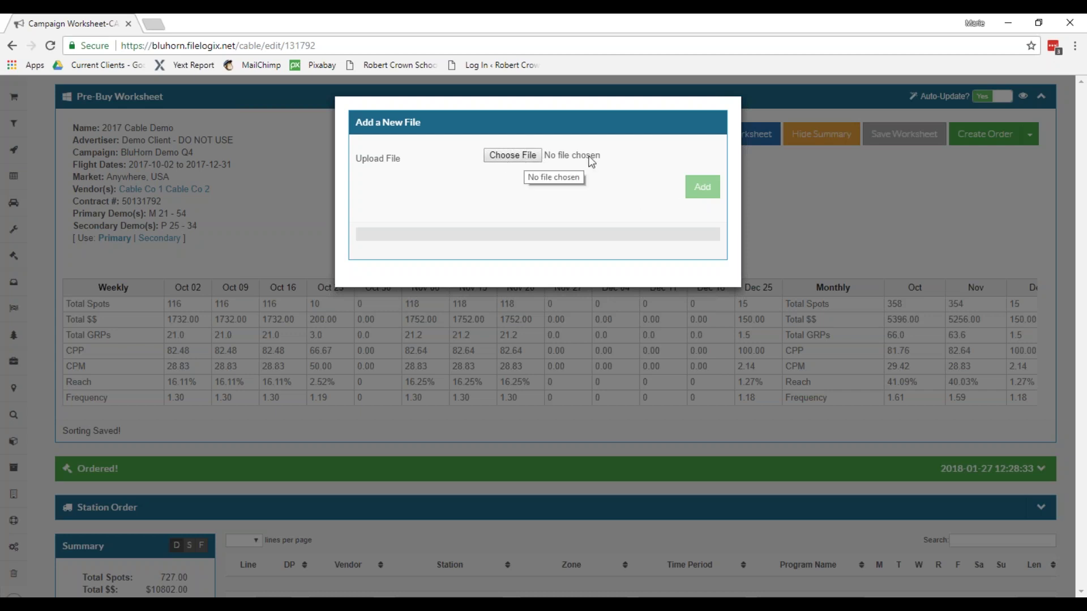
{"action": "left_click", "coordinate": [807, 202]}
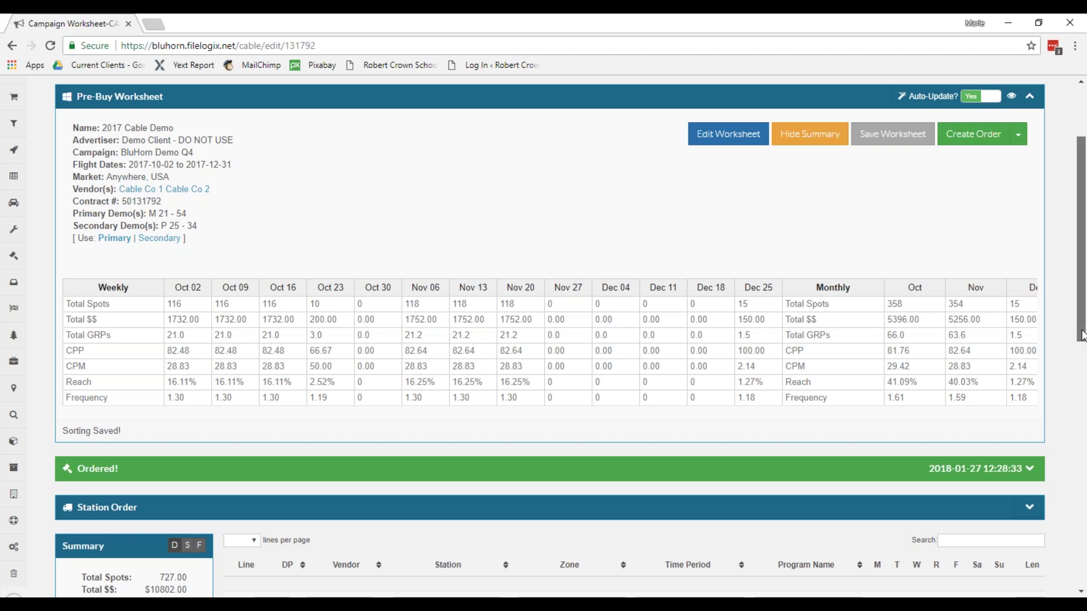
- Examine the blank new-line row below the station lines, including its daypart choices and the rate and rating columns
{"action": "scroll", "coordinate": [1081, 396], "scroll_direction": "down", "scroll_amount": 1}
{"action": "scroll", "coordinate": [1081, 400], "scroll_direction": "down", "scroll_amount": 6}
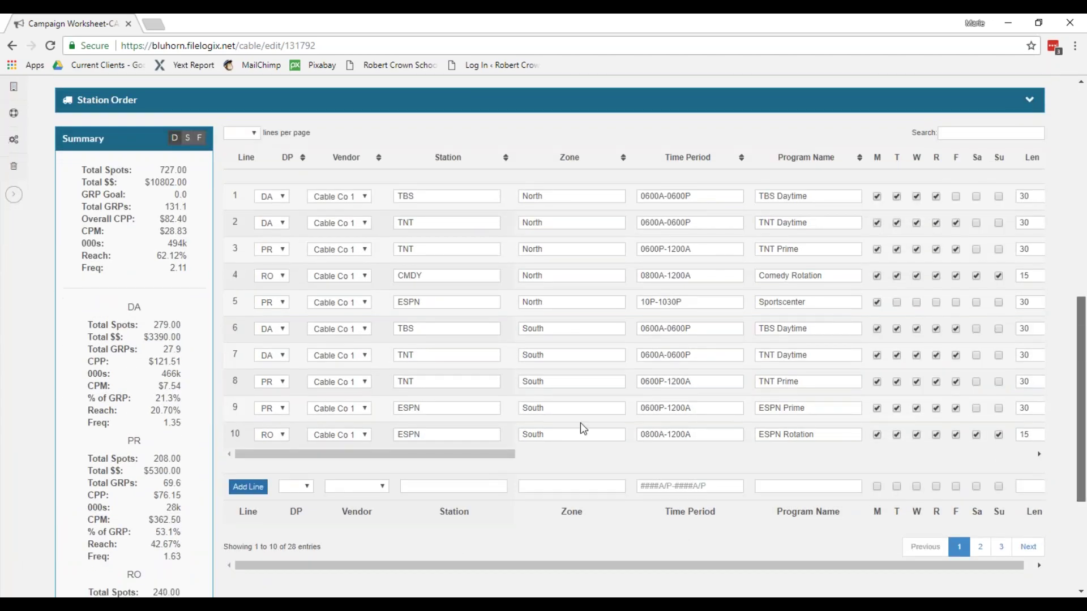
{"action": "left_click", "coordinate": [306, 485]}
{"action": "left_click", "coordinate": [306, 485]}
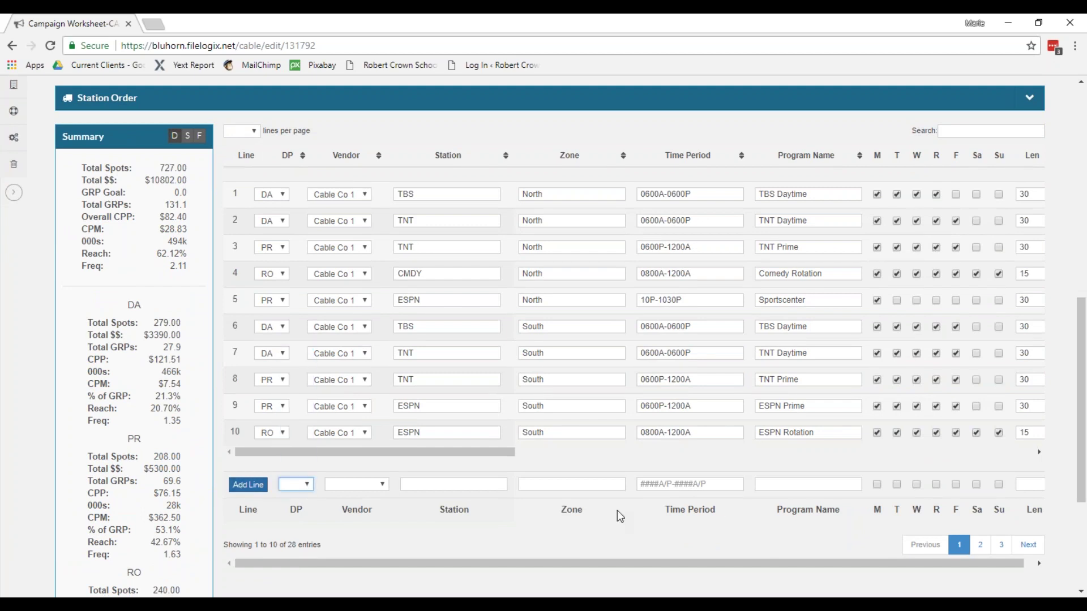
{"action": "left_click", "coordinate": [304, 487]}
{"action": "left_click", "coordinate": [304, 486]}
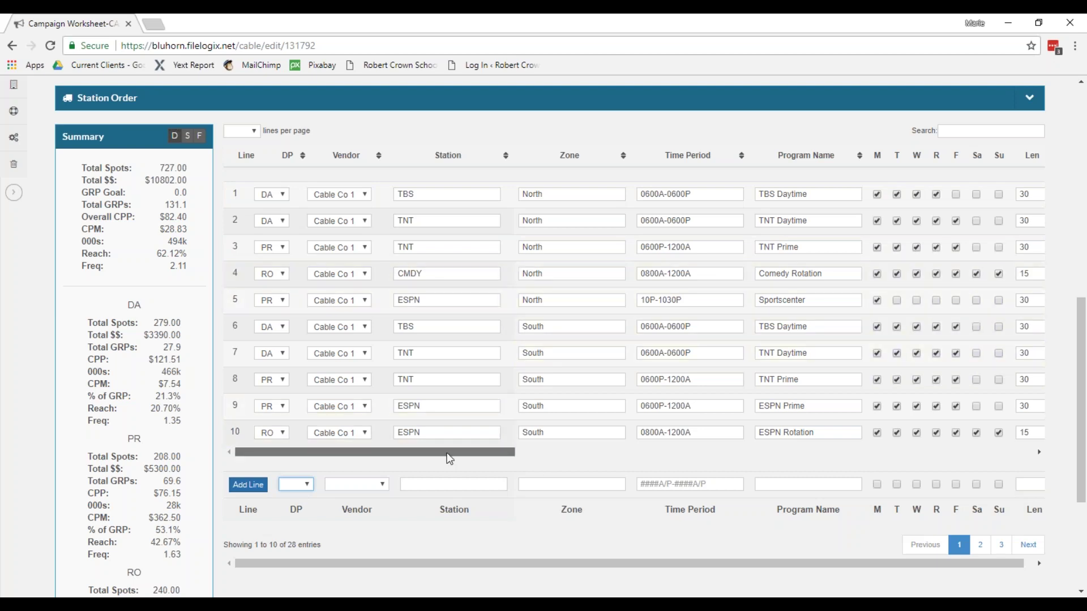
{"action": "scroll", "coordinate": [500, 460], "scroll_direction": "right", "scroll_amount": 3}
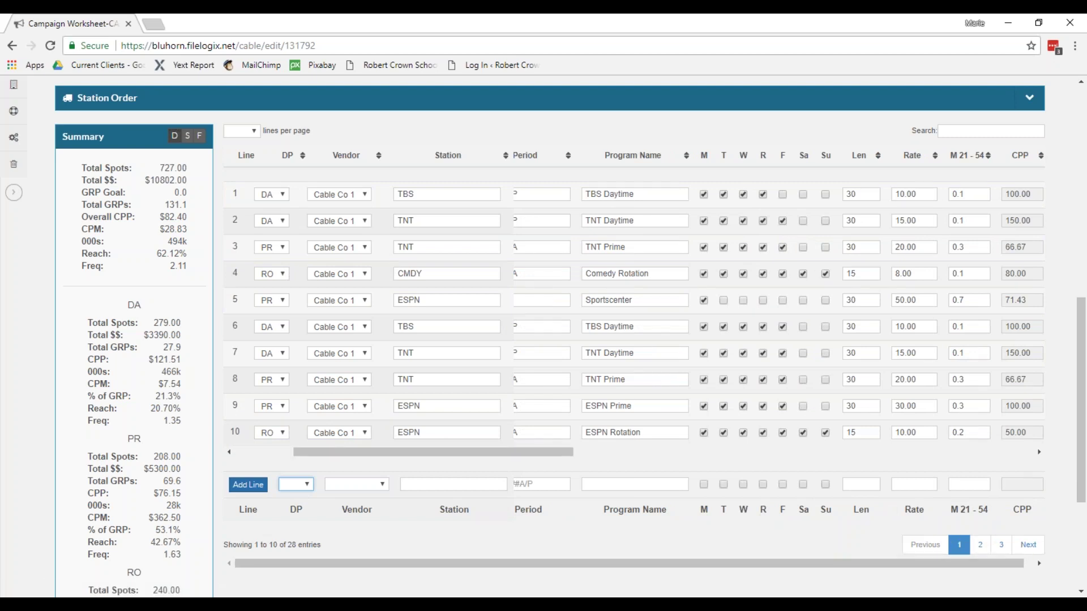
{"action": "left_click_drag", "start_coordinate": [532, 450], "coordinate": [343, 447]}
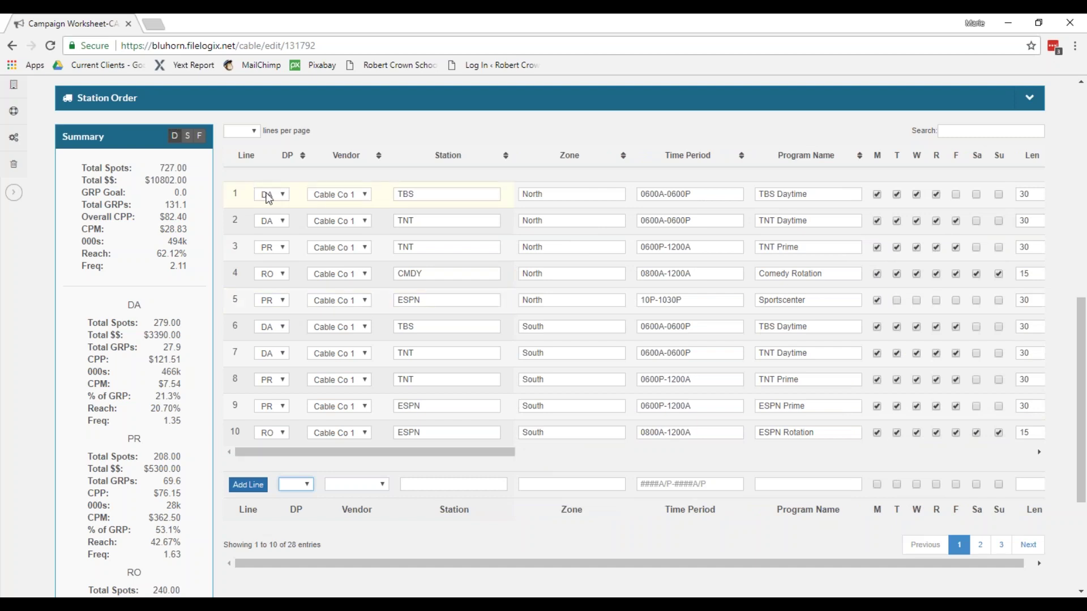
- Inspect the daypart and vendor choices and the zone entry of line 1 without changing them
{"action": "left_click", "coordinate": [284, 203]}
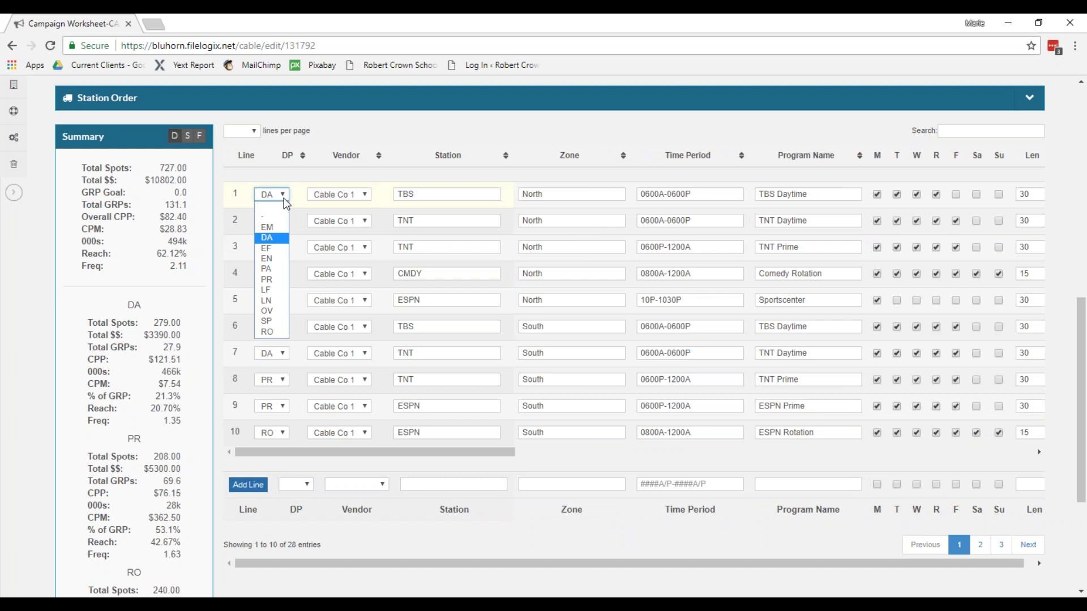
{"action": "left_click", "coordinate": [294, 198]}
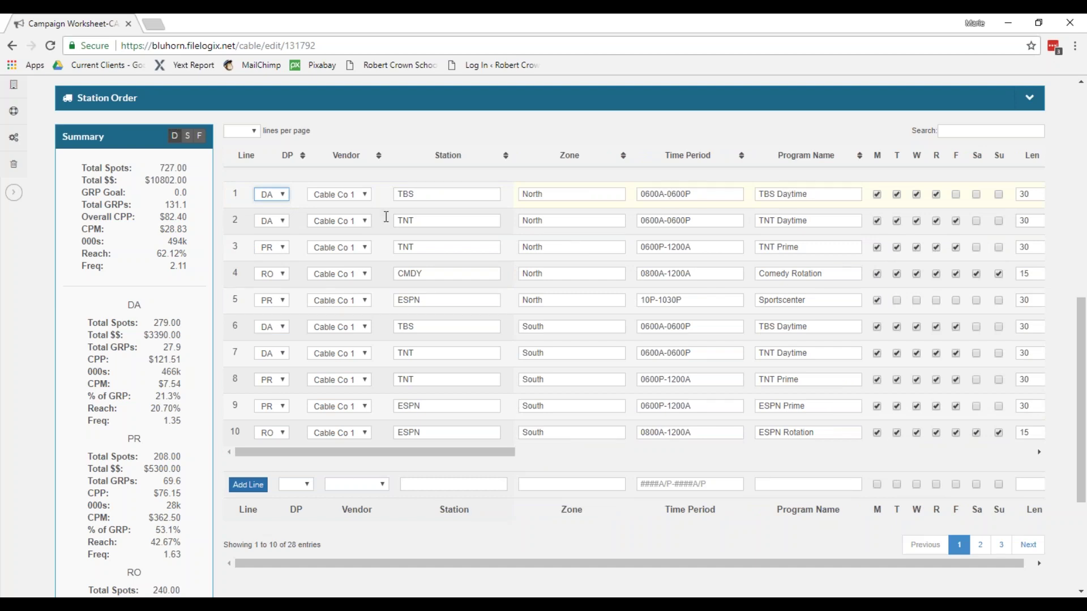
{"action": "left_click", "coordinate": [341, 198]}
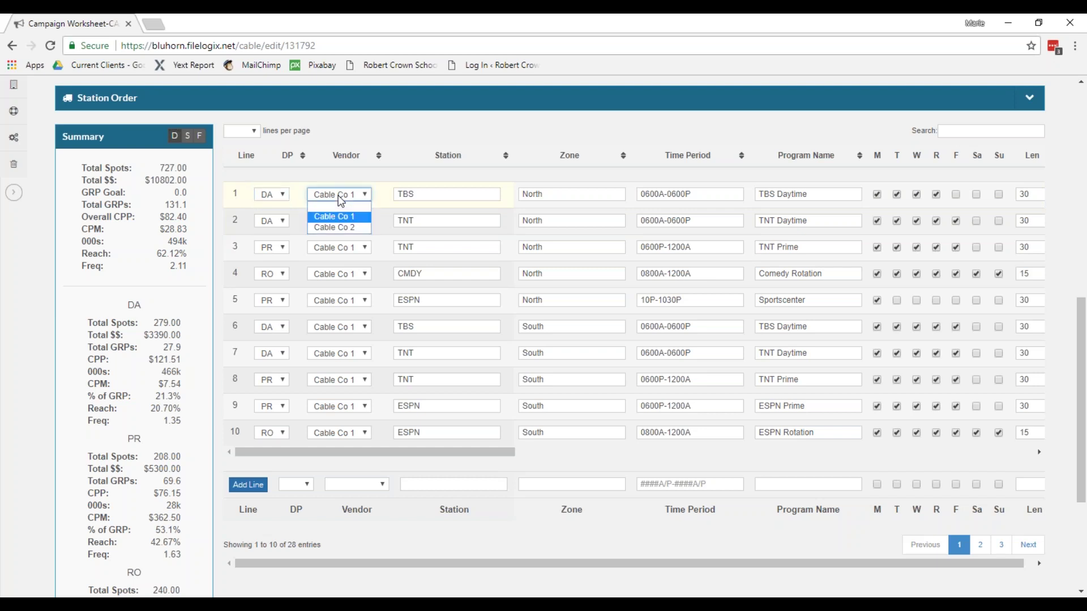
{"action": "left_click", "coordinate": [345, 195]}
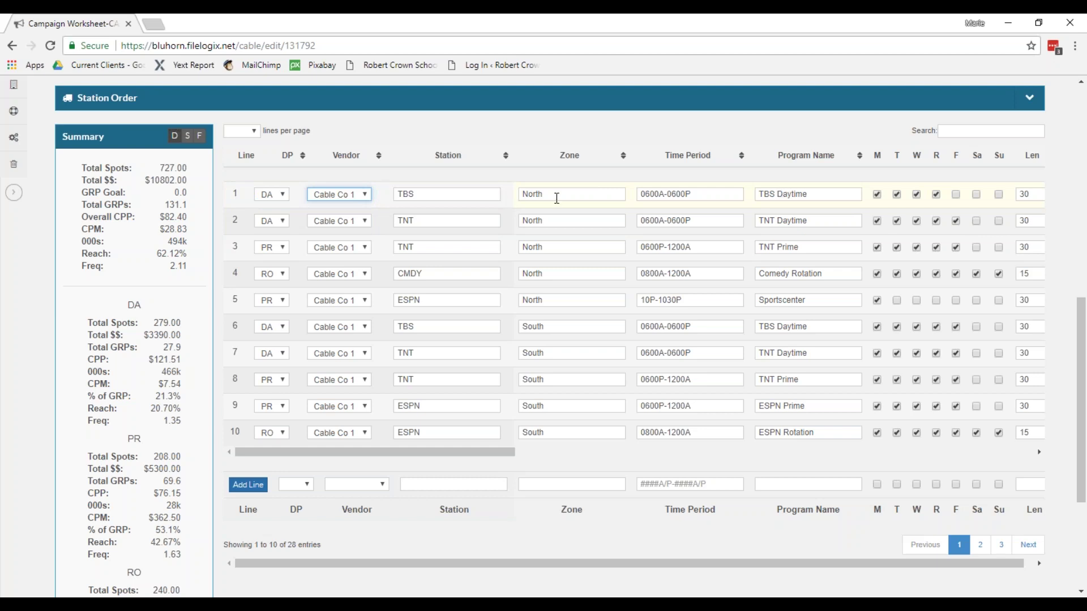
{"action": "double_click", "coordinate": [528, 194]}
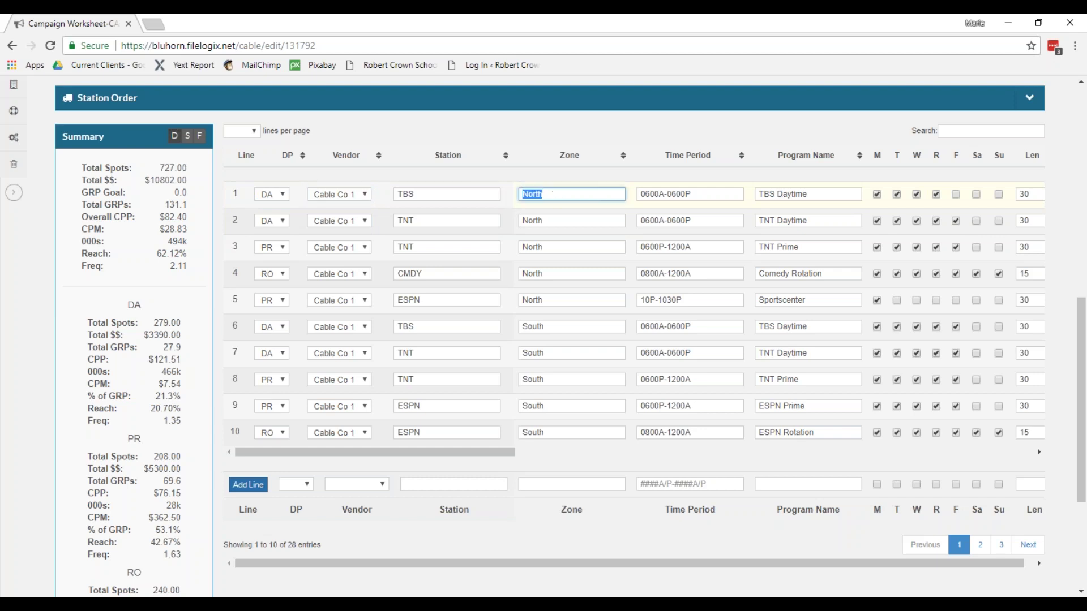
{"action": "key", "text": "End"}
- Set the time period of line 1 (TBS Daytime) to 6a-12p
{"action": "left_click_drag", "start_coordinate": [700, 196], "coordinate": [639, 194]}
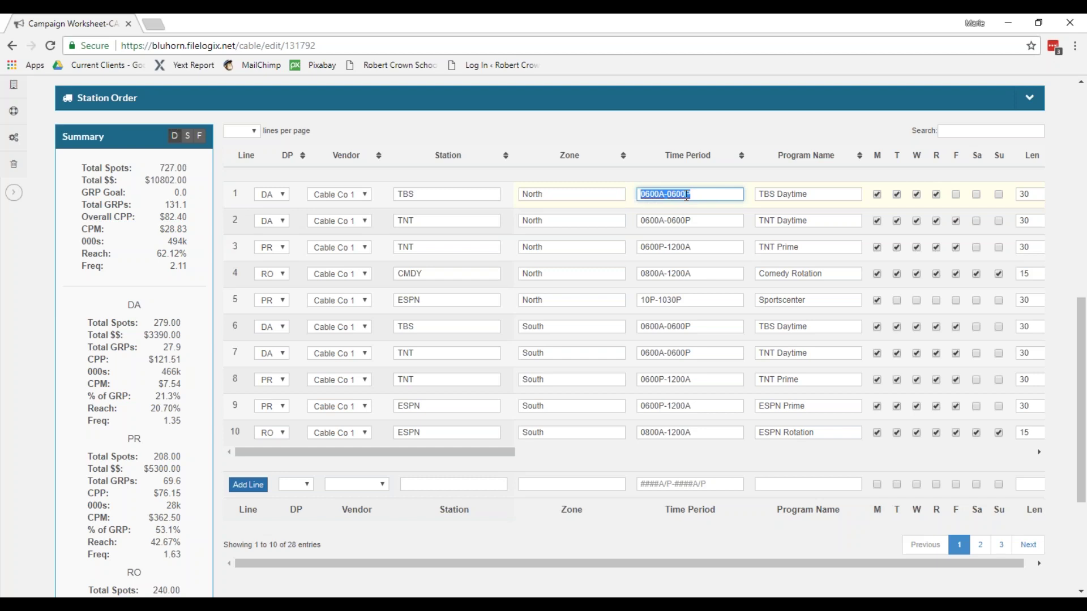
{"action": "type", "text": "6a"}
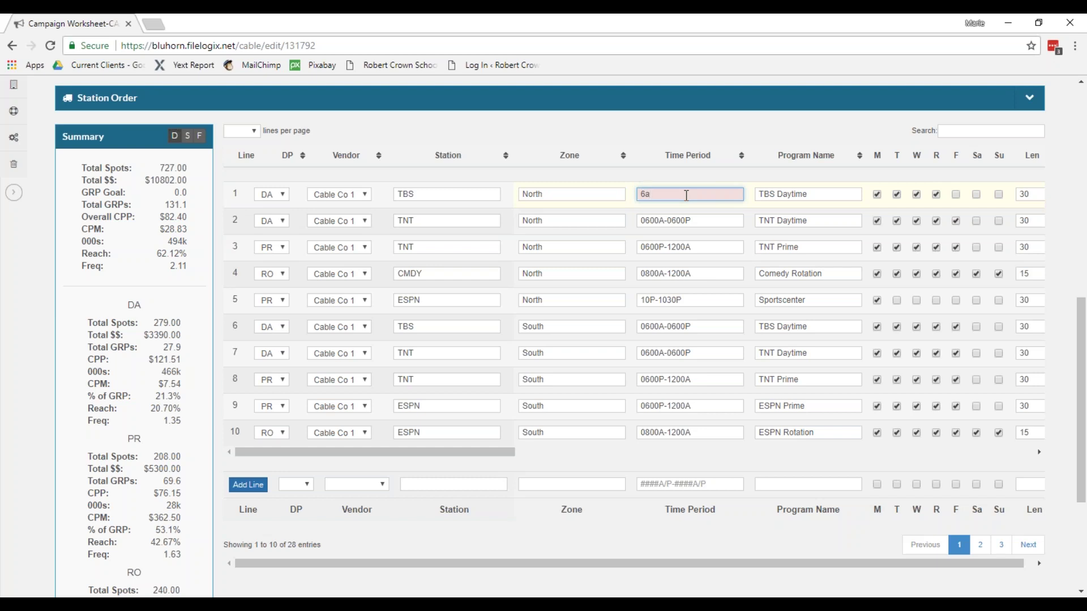
{"action": "type", "text": "-12p"}
{"action": "key", "text": "Tab"}
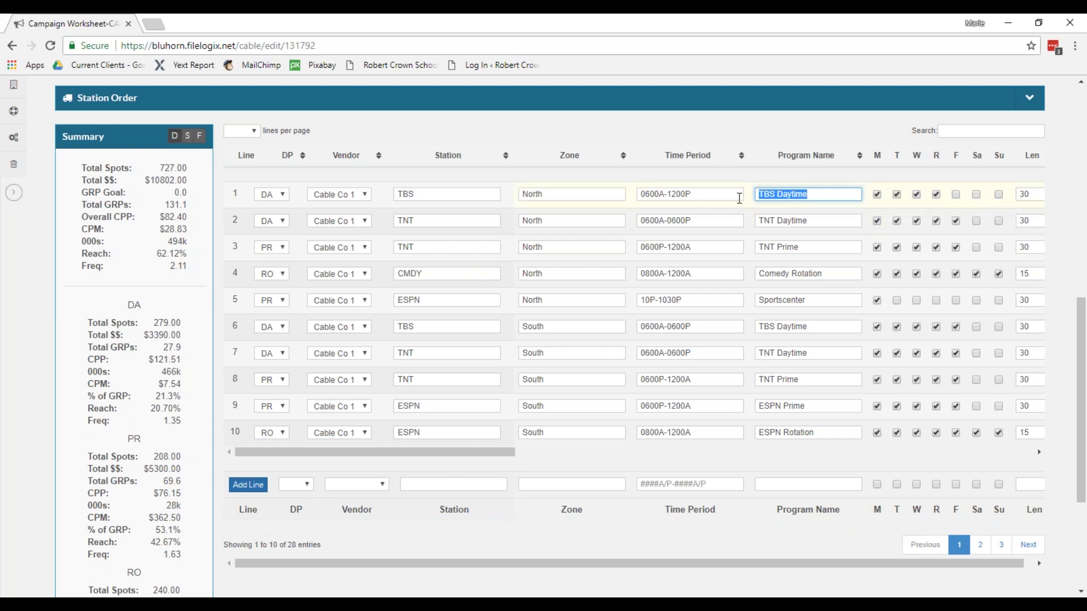
- Hide the secondary demo's rating, CPP, impact and CPM columns through the Station Order column settings
{"action": "left_click_drag", "start_coordinate": [470, 456], "coordinate": [604, 456]}
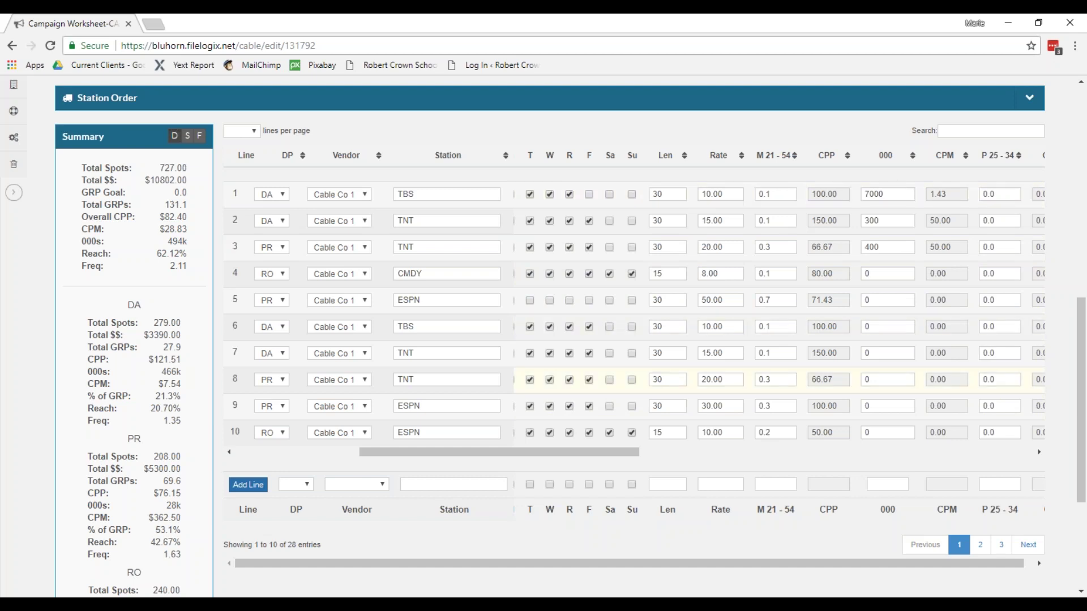
{"action": "double_click", "coordinate": [890, 195]}
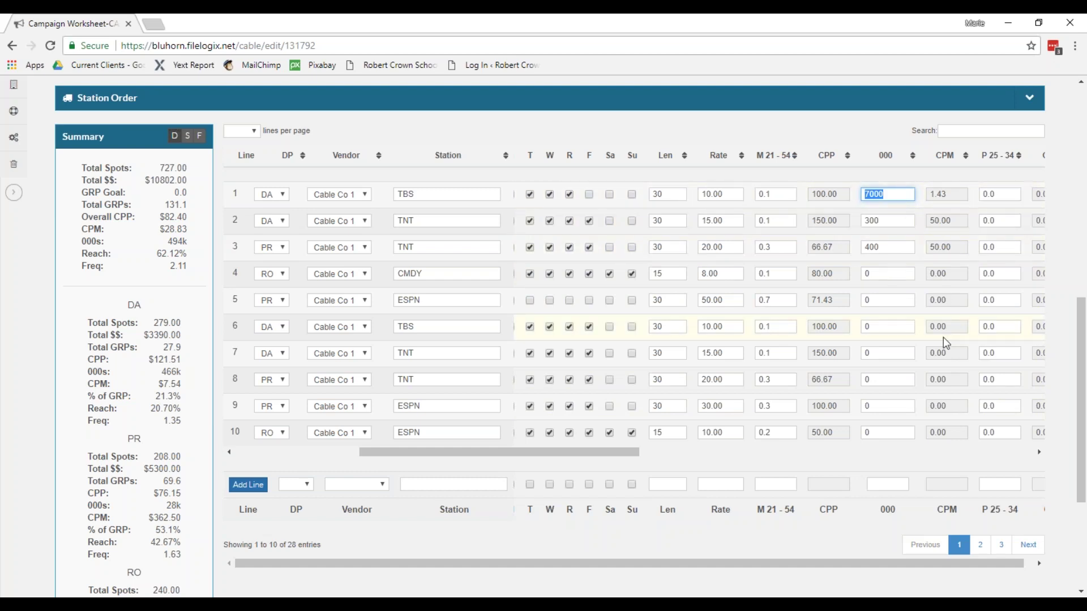
{"action": "left_click_drag", "start_coordinate": [620, 453], "coordinate": [702, 283]}
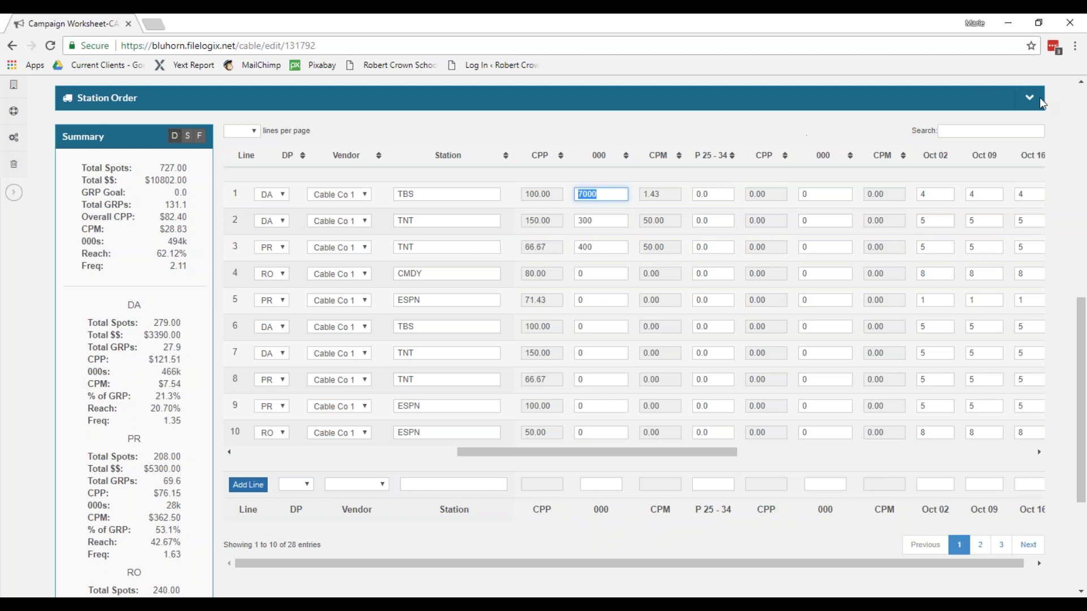
{"action": "left_click", "coordinate": [1039, 98]}
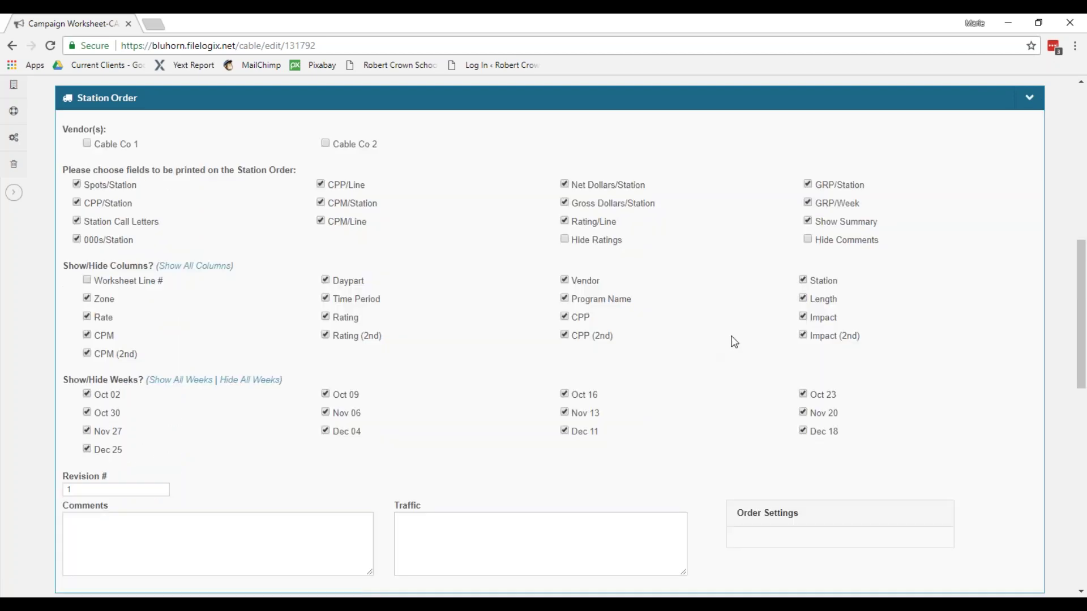
{"action": "left_click", "coordinate": [89, 355]}
{"action": "left_click", "coordinate": [326, 336]}
{"action": "left_click", "coordinate": [1031, 99]}
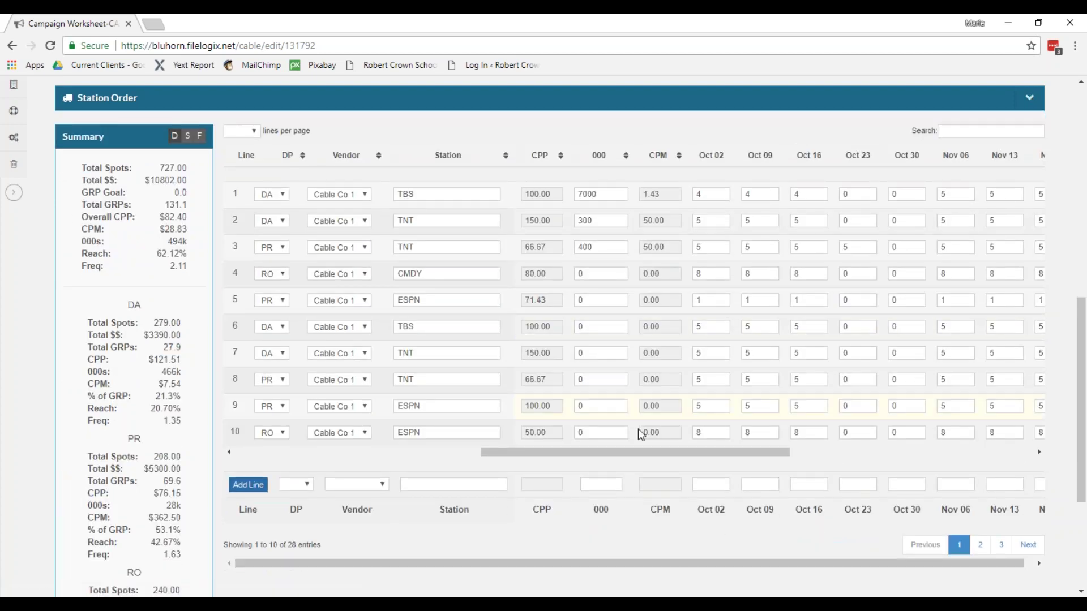
- Set the spots of line 3 (TNT prime) to 8 for Oct 02, 8 for Oct 09 and 10 for Oct 16
{"action": "left_click_drag", "start_coordinate": [642, 451], "coordinate": [696, 460]}
{"action": "double_click", "coordinate": [622, 247]}
{"action": "type", "text": "8"}
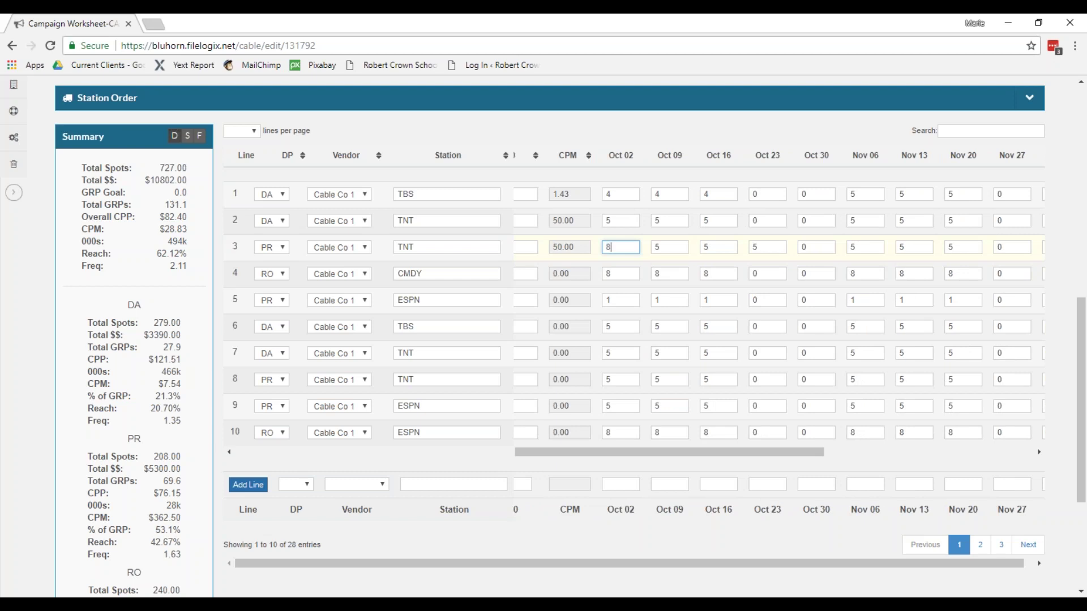
{"action": "key", "text": "Tab"}
{"action": "type", "text": "8"}
{"action": "key", "text": "Tab"}
{"action": "type", "text": "10"}
{"action": "key", "text": "Tab"}
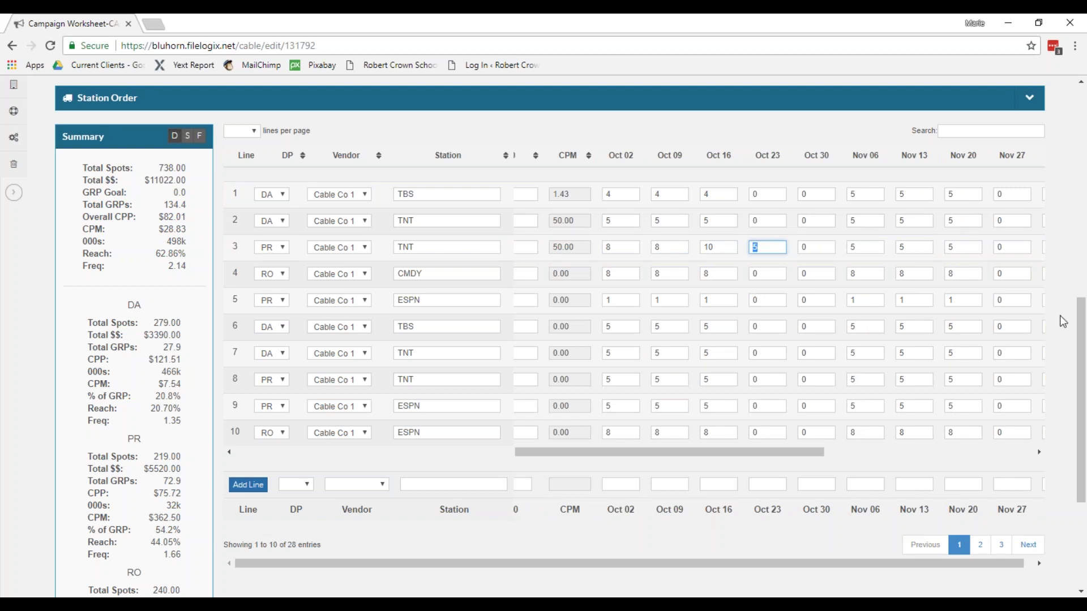
- Check the weekly and monthly summary tables against the edited spots and return to the station lines
{"action": "left_click_drag", "start_coordinate": [1082, 347], "coordinate": [1081, 269]}
{"action": "scroll", "coordinate": [1079, 263], "scroll_direction": "up", "scroll_amount": 3}
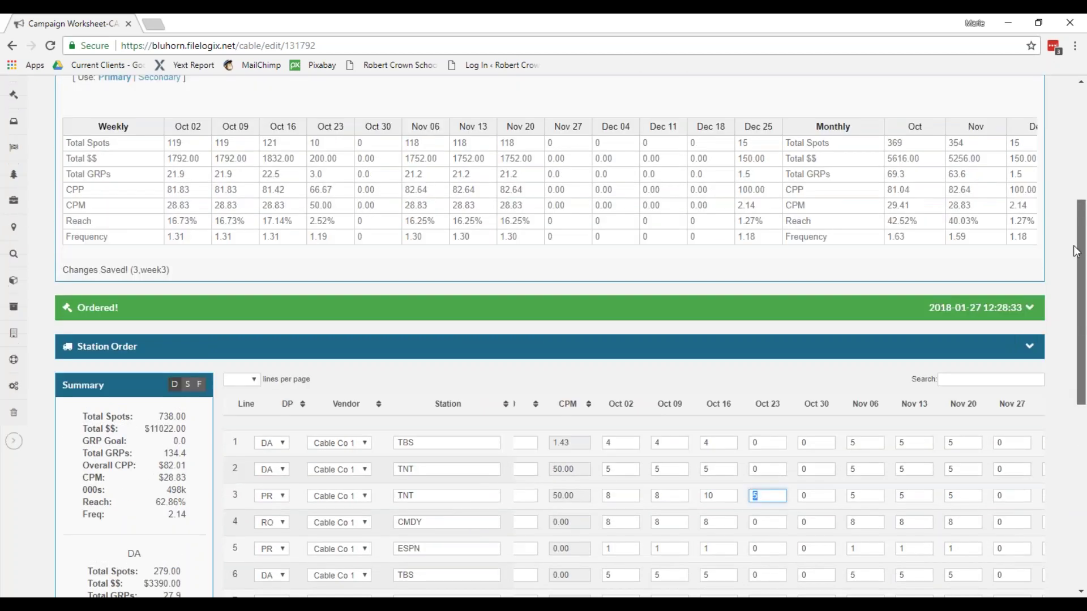
{"action": "scroll", "coordinate": [1076, 256], "scroll_direction": "down", "scroll_amount": 1}
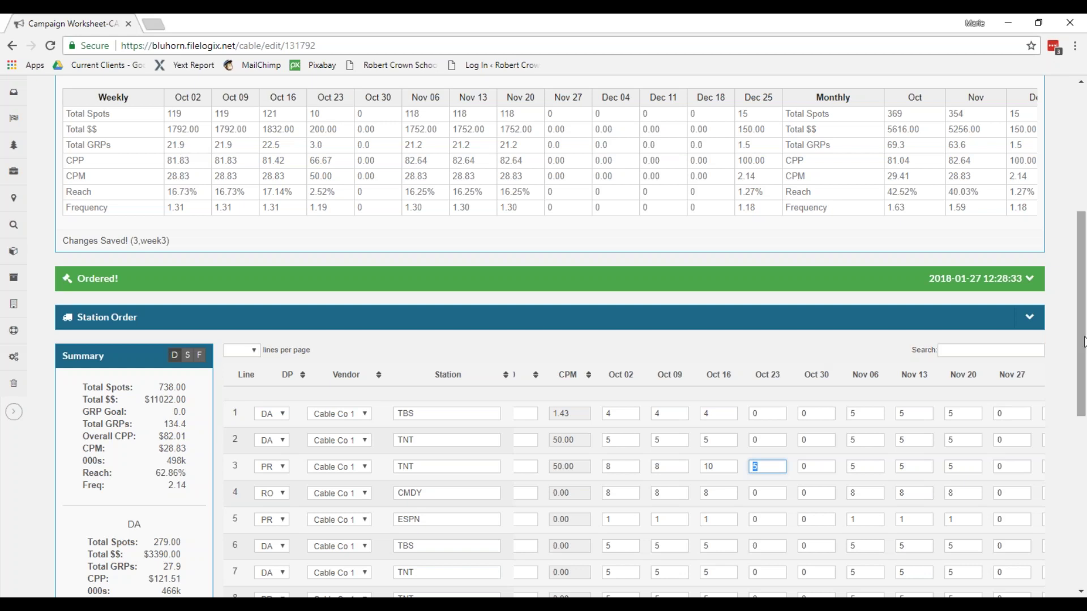
{"action": "scroll", "coordinate": [1085, 383], "scroll_direction": "down", "scroll_amount": 2}
{"action": "scroll", "coordinate": [496, 481], "scroll_direction": "down", "scroll_amount": 3}
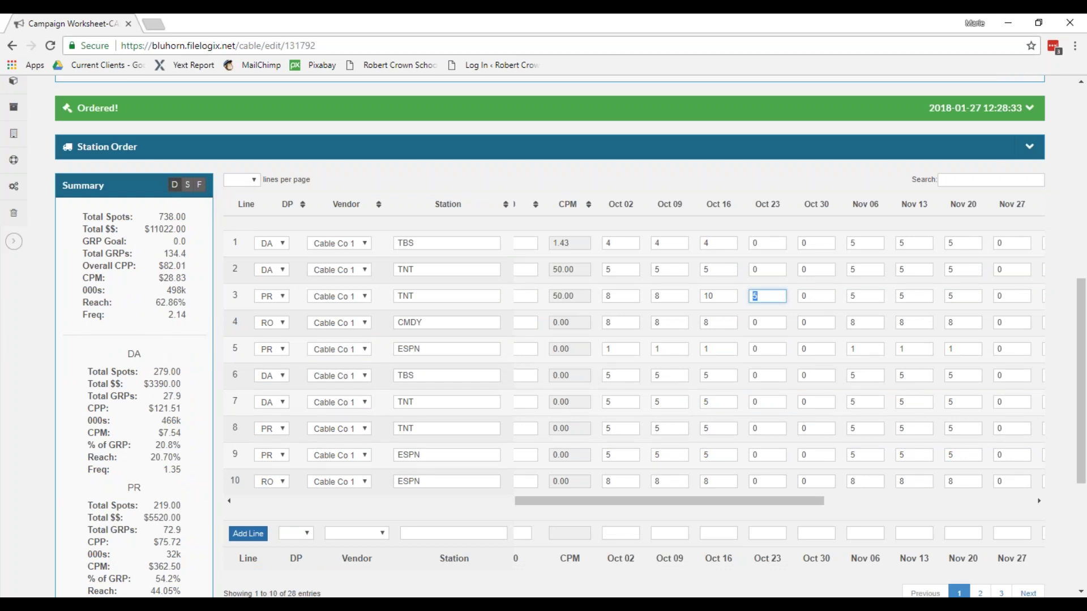
- Review the summary's overall totals and its DA, PR and RO daypart breakdowns, including GRP share, reach and frequency
{"action": "left_click_drag", "start_coordinate": [126, 355], "coordinate": [146, 356]}
{"action": "left_click_drag", "start_coordinate": [83, 217], "coordinate": [187, 315]}
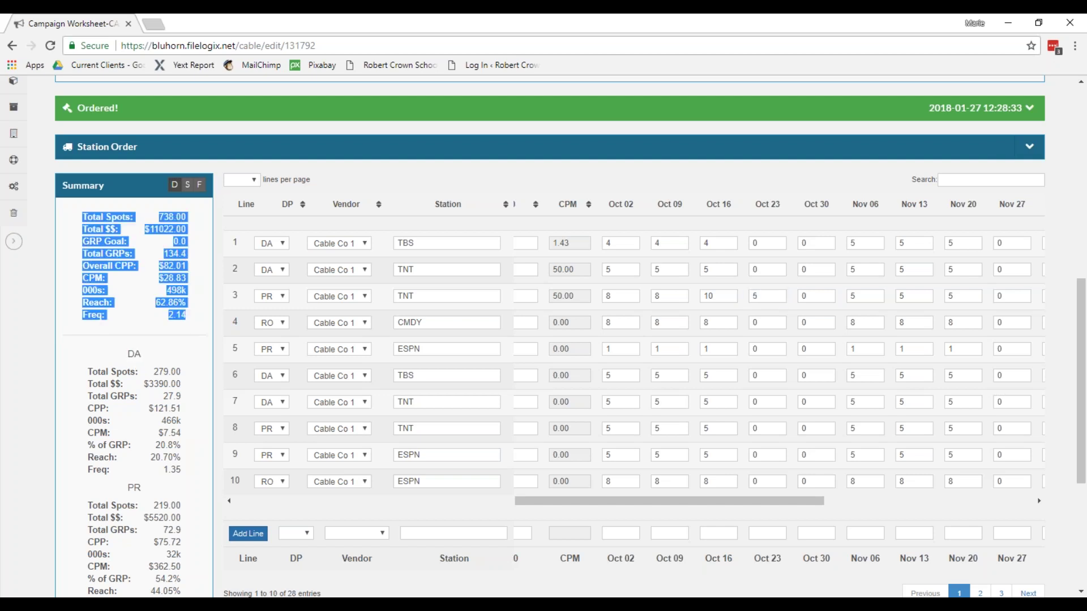
{"action": "left_click_drag", "start_coordinate": [127, 354], "coordinate": [186, 474]}
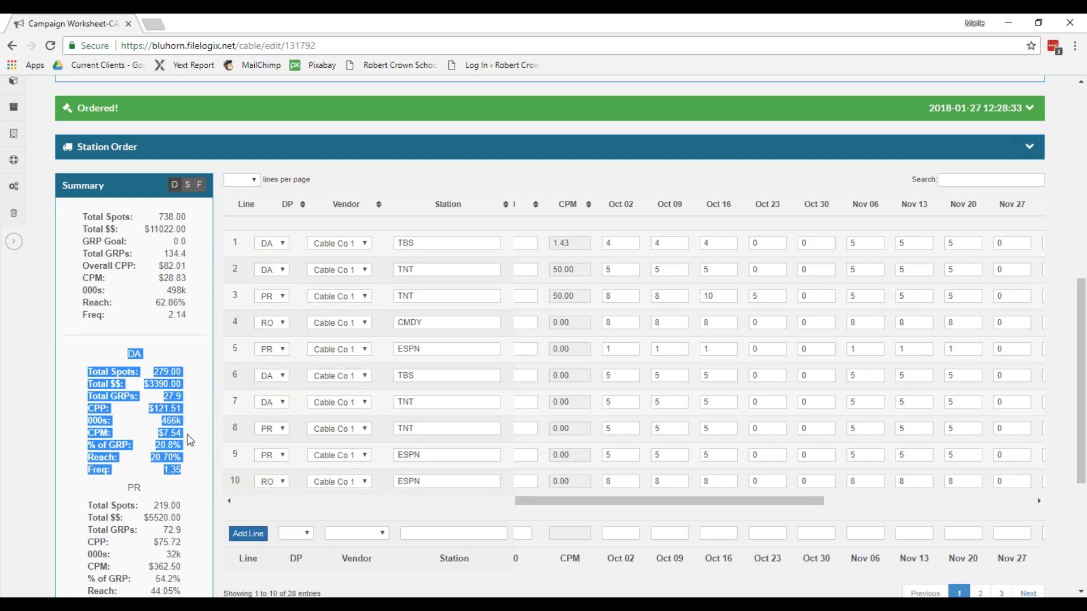
{"action": "left_click_drag", "start_coordinate": [182, 473], "coordinate": [89, 445]}
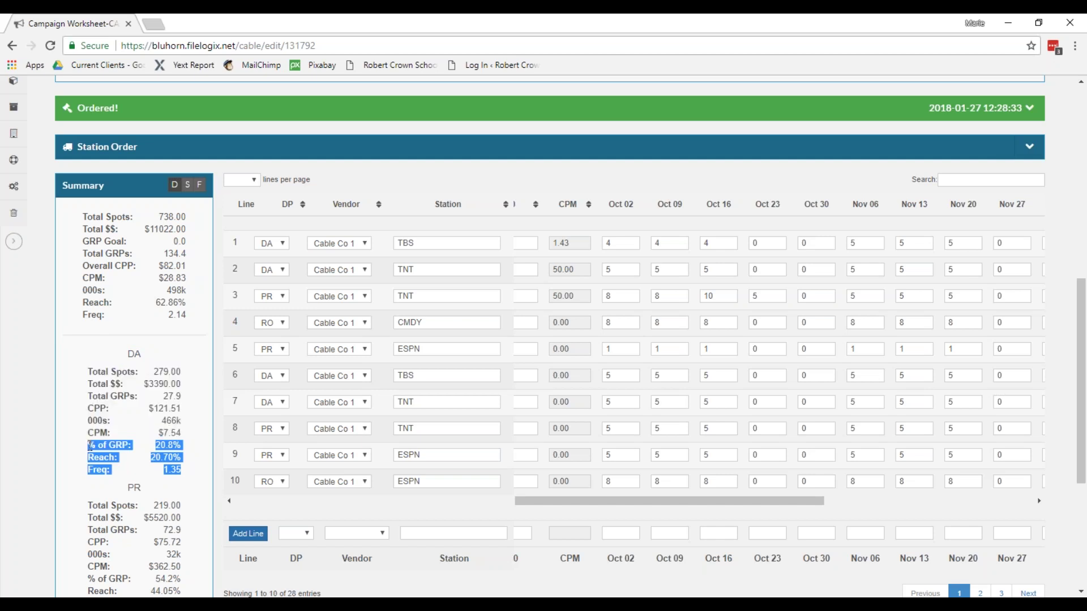
{"action": "double_click", "coordinate": [134, 354]}
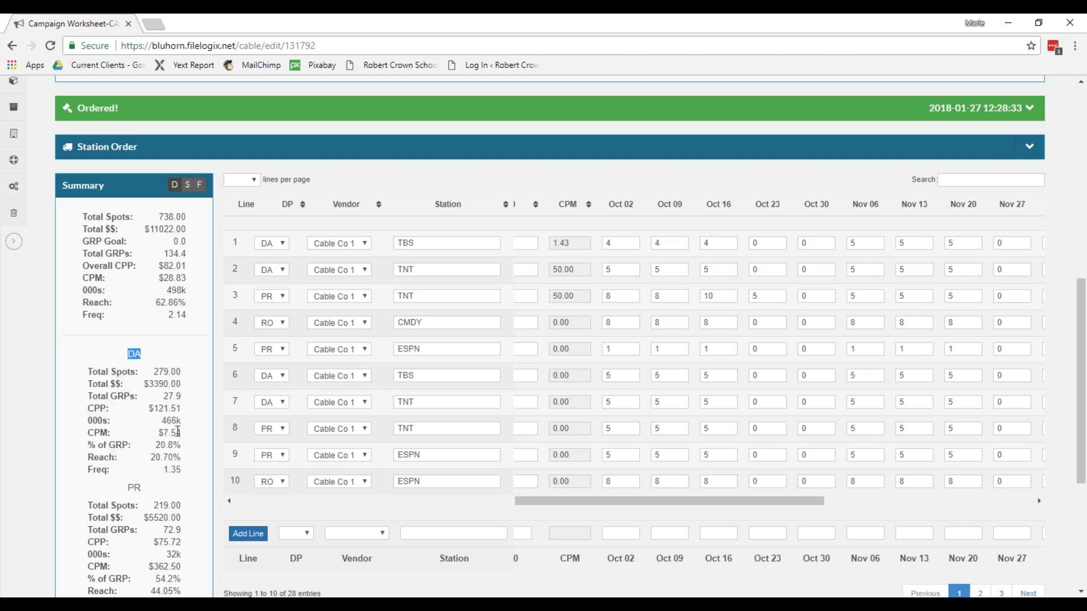
{"action": "left_click_drag", "start_coordinate": [190, 589], "coordinate": [154, 578]}
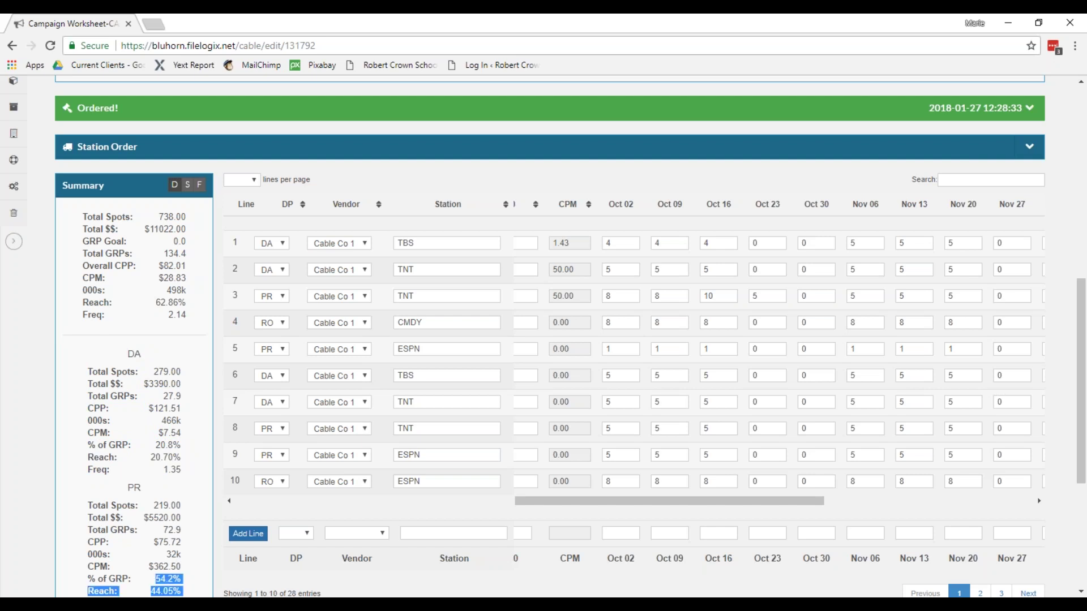
{"action": "double_click", "coordinate": [141, 485]}
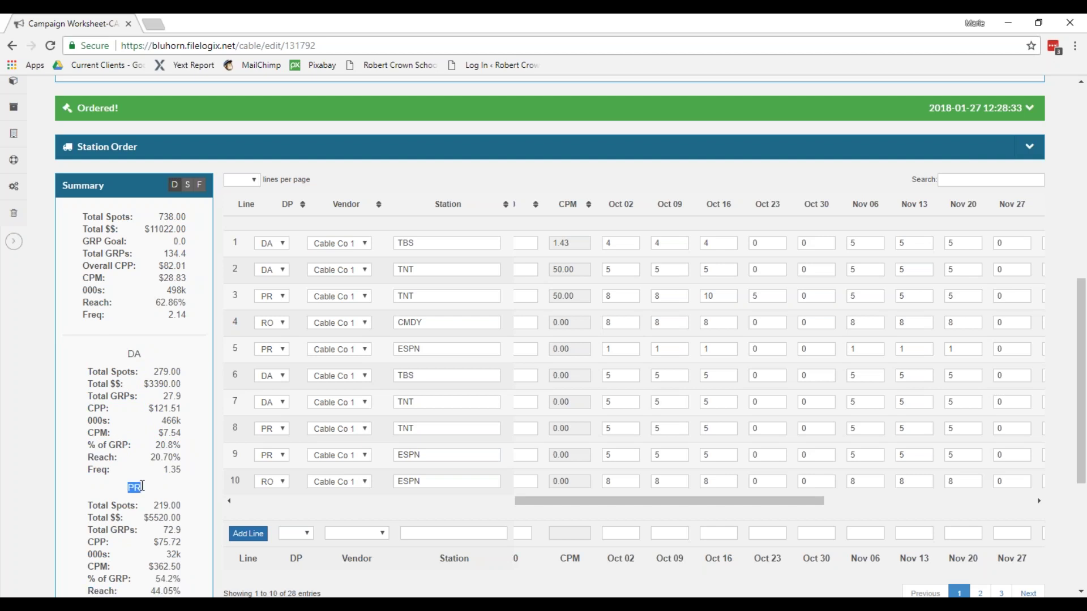
{"action": "left_click", "coordinate": [142, 485]}
{"action": "scroll", "coordinate": [543, 340], "scroll_direction": "down", "scroll_amount": 3}
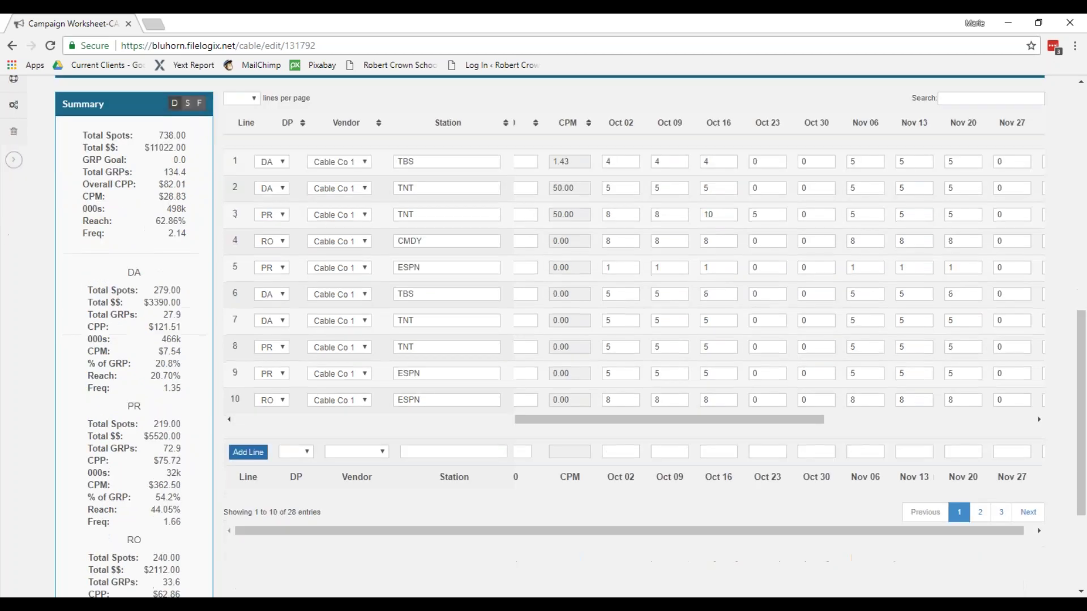
{"action": "scroll", "coordinate": [191, 270], "scroll_direction": "up", "scroll_amount": 4}
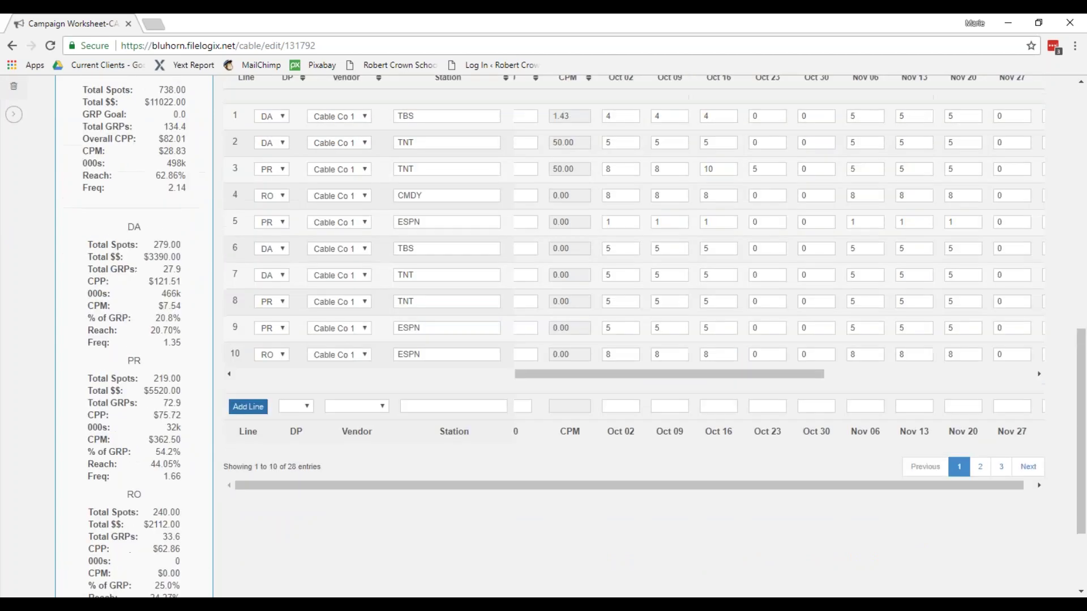
- Switch the summary to the station view and review the figures for TBS, TNT, CMDY and ESPN
{"action": "left_click", "coordinate": [189, 266]}
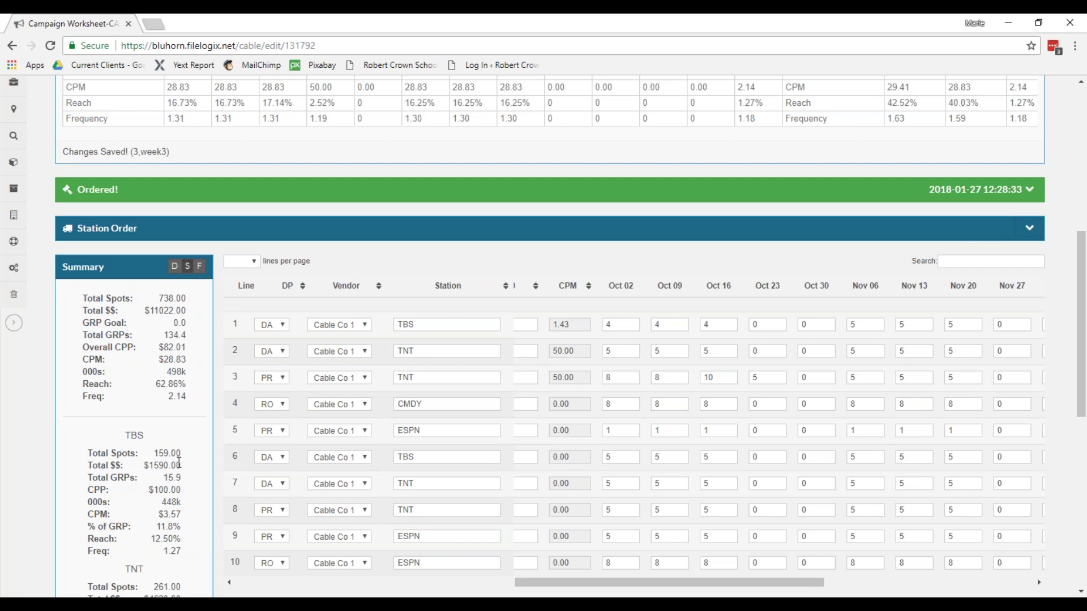
{"action": "left_click_drag", "start_coordinate": [179, 462], "coordinate": [153, 480]}
{"action": "left_click", "coordinate": [176, 523]}
{"action": "scroll", "coordinate": [134, 433], "scroll_direction": "down", "scroll_amount": 4}
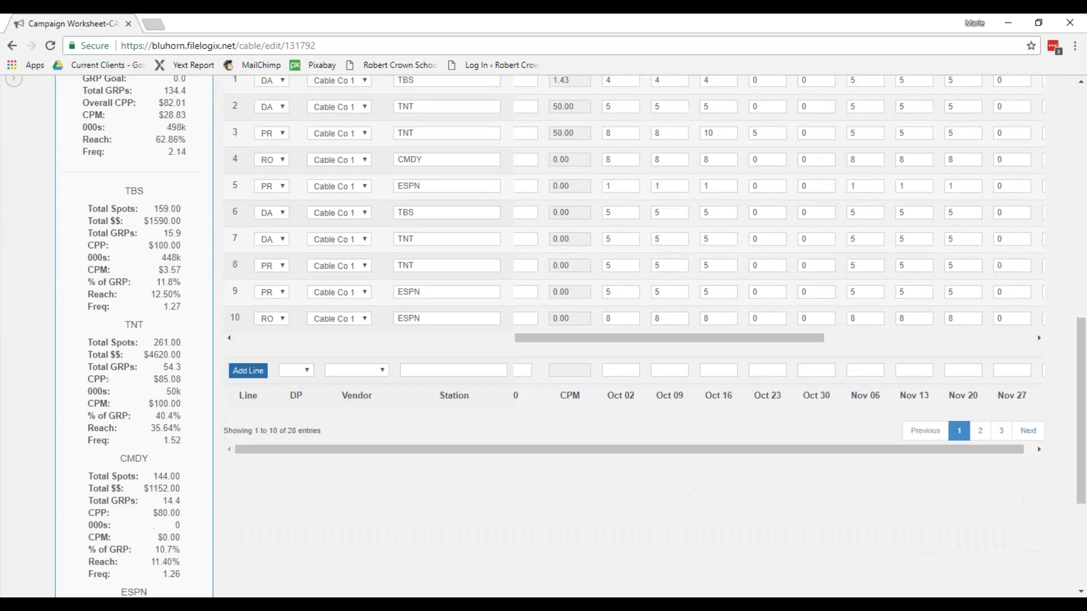
{"action": "scroll", "coordinate": [545, 337], "scroll_direction": "down", "scroll_amount": 1}
{"action": "scroll", "coordinate": [546, 336], "scroll_direction": "up", "scroll_amount": 5}
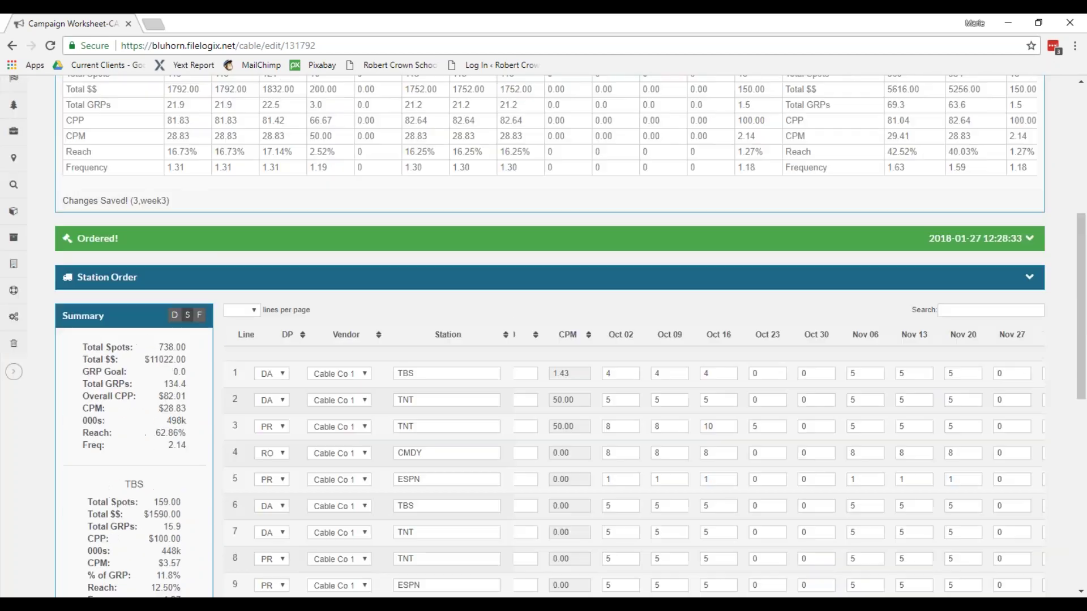
{"action": "scroll", "coordinate": [199, 382], "scroll_direction": "up", "scroll_amount": 1}
- Show the full summary to review both daypart and station breakdowns, and return it to the daypart view
{"action": "left_click", "coordinate": [199, 378]}
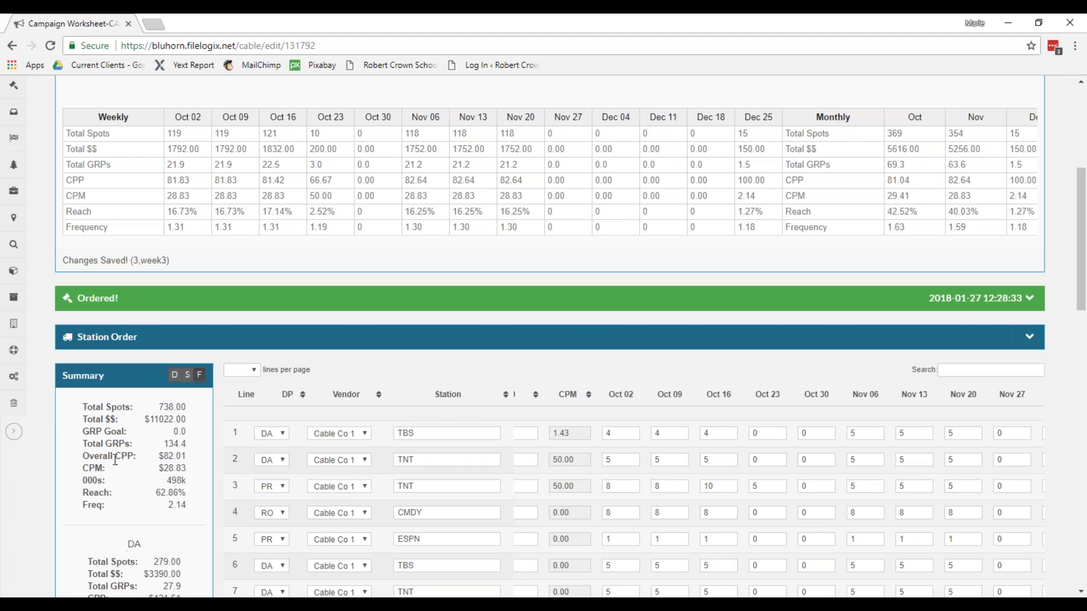
{"action": "scroll", "coordinate": [148, 545], "scroll_direction": "down", "scroll_amount": 4}
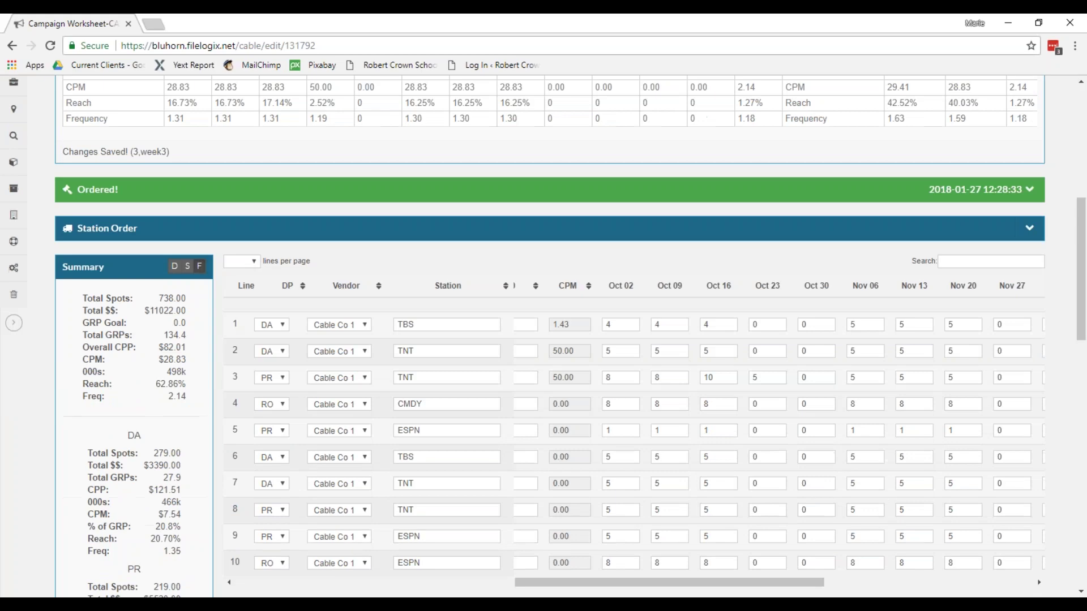
{"action": "scroll", "coordinate": [148, 545], "scroll_direction": "down", "scroll_amount": 5}
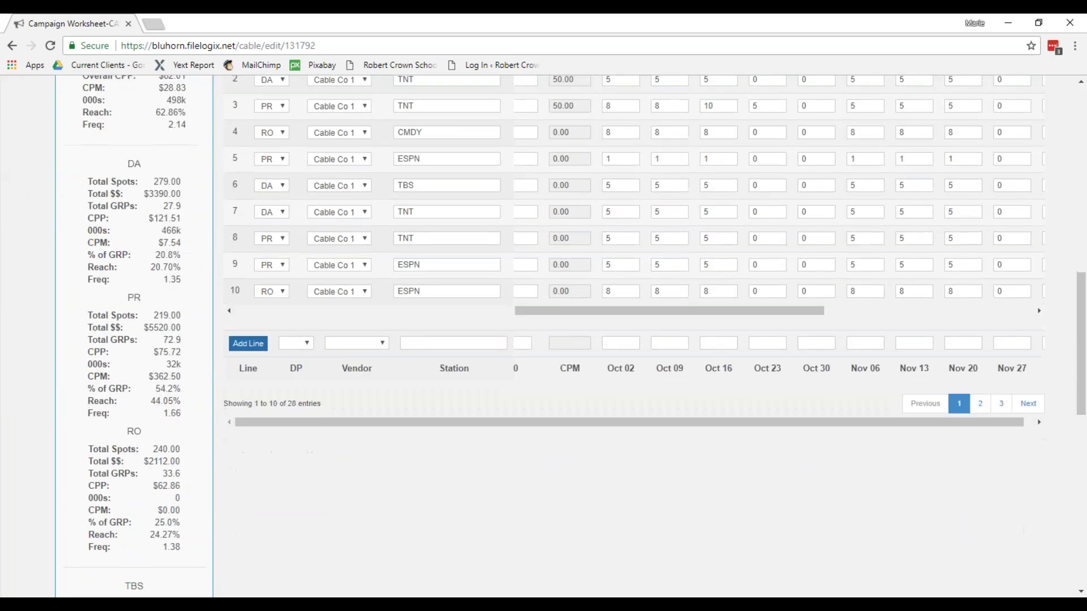
{"action": "scroll", "coordinate": [149, 545], "scroll_direction": "down", "scroll_amount": 5}
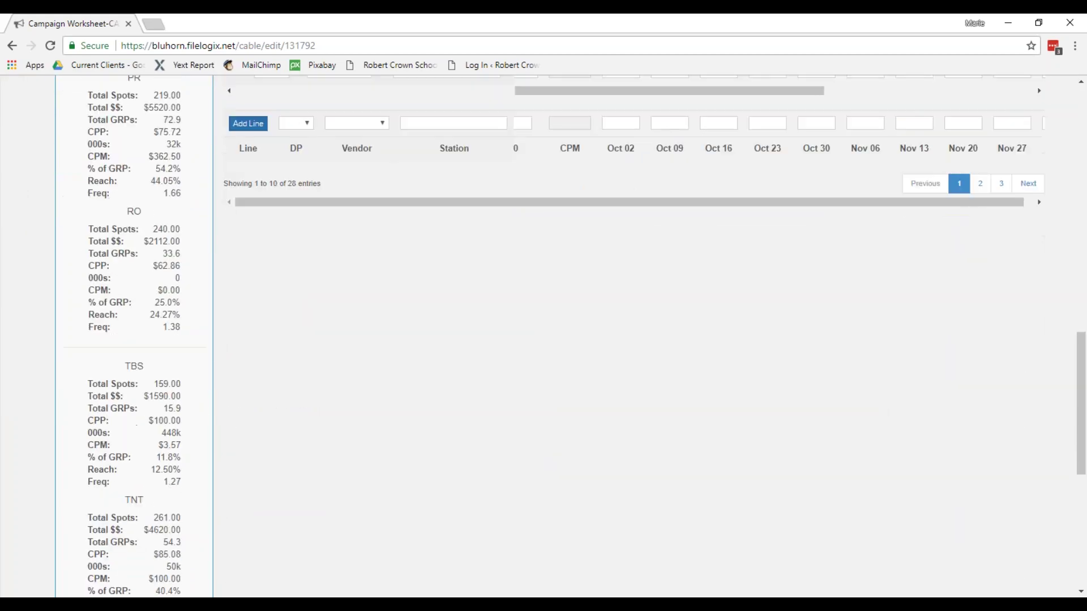
{"action": "scroll", "coordinate": [148, 545], "scroll_direction": "down", "scroll_amount": 1}
{"action": "scroll", "coordinate": [148, 545], "scroll_direction": "up", "scroll_amount": 4}
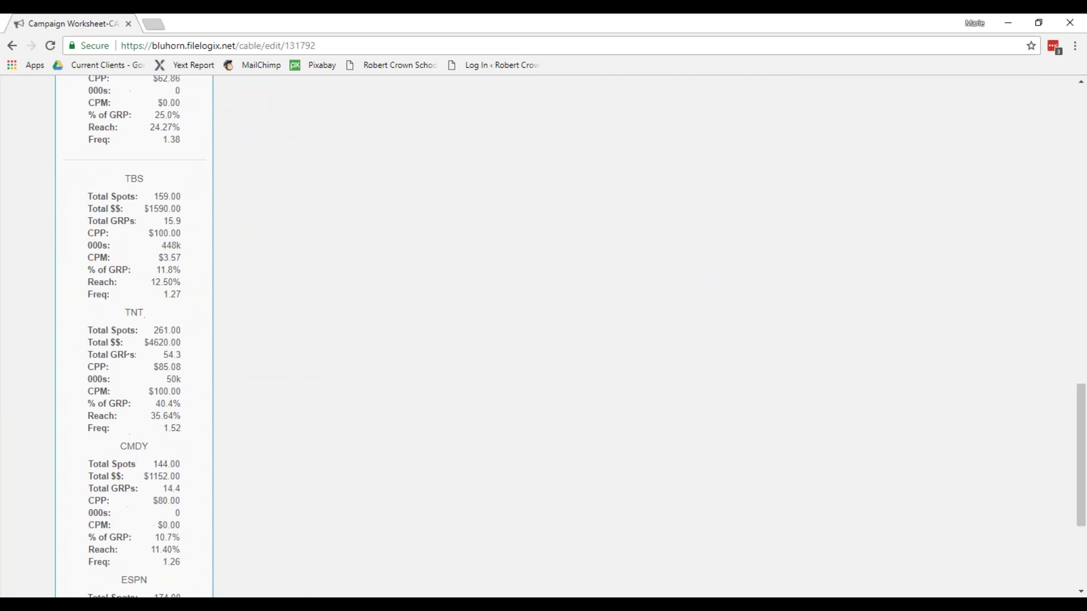
{"action": "scroll", "coordinate": [131, 311], "scroll_direction": "up", "scroll_amount": 9}
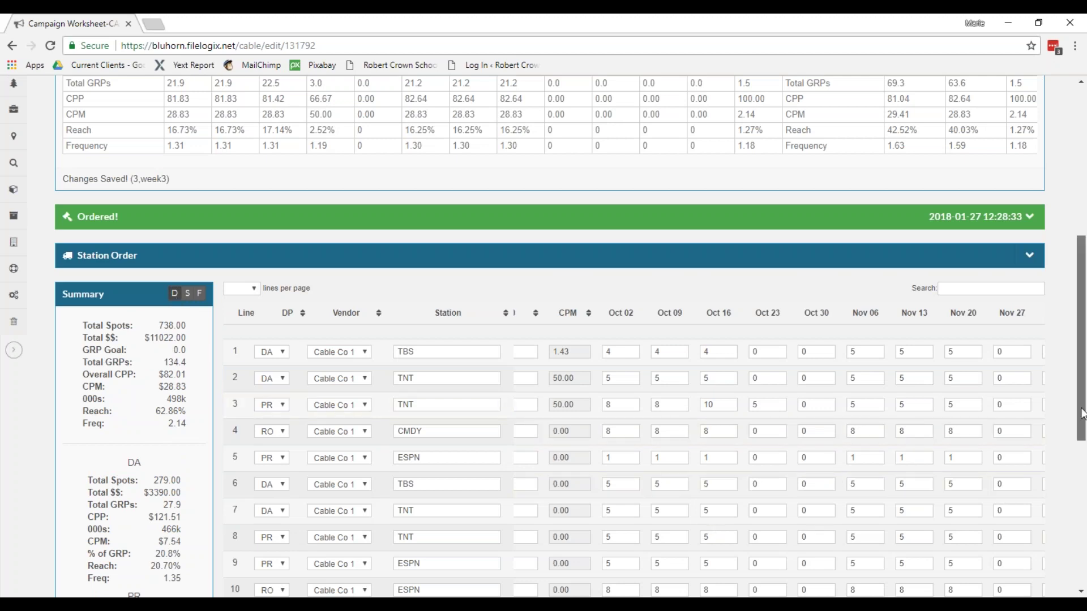
- Mark TNT lines 2 and 3 for deletion and save the worksheet
{"action": "scroll", "coordinate": [819, 463], "scroll_direction": "down", "scroll_amount": 2}
{"action": "left_click_drag", "start_coordinate": [742, 511], "coordinate": [981, 509]}
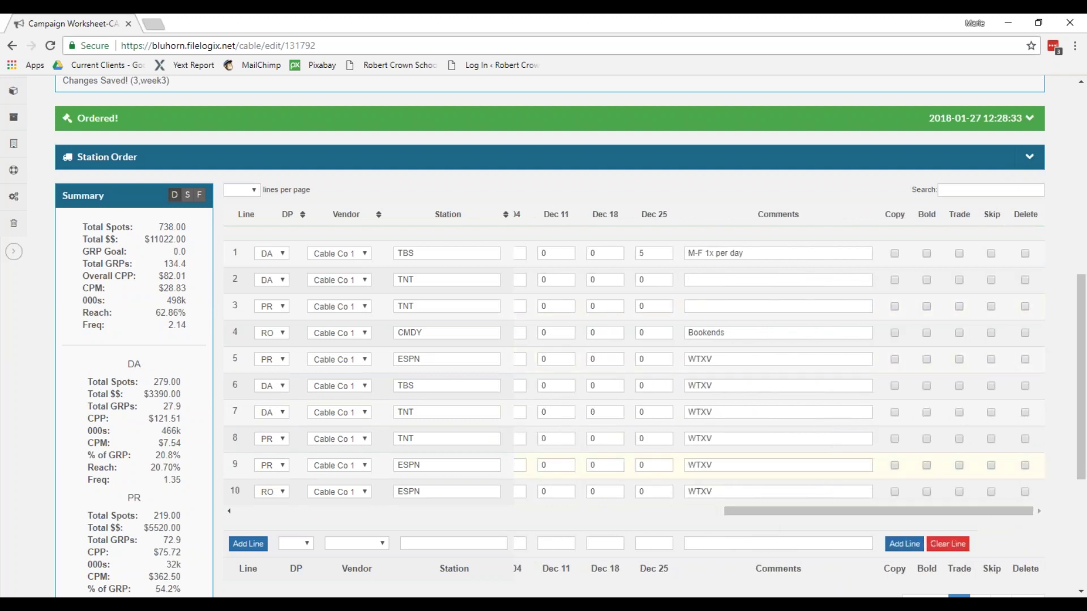
{"action": "left_click", "coordinate": [926, 254]}
{"action": "left_click", "coordinate": [926, 253]}
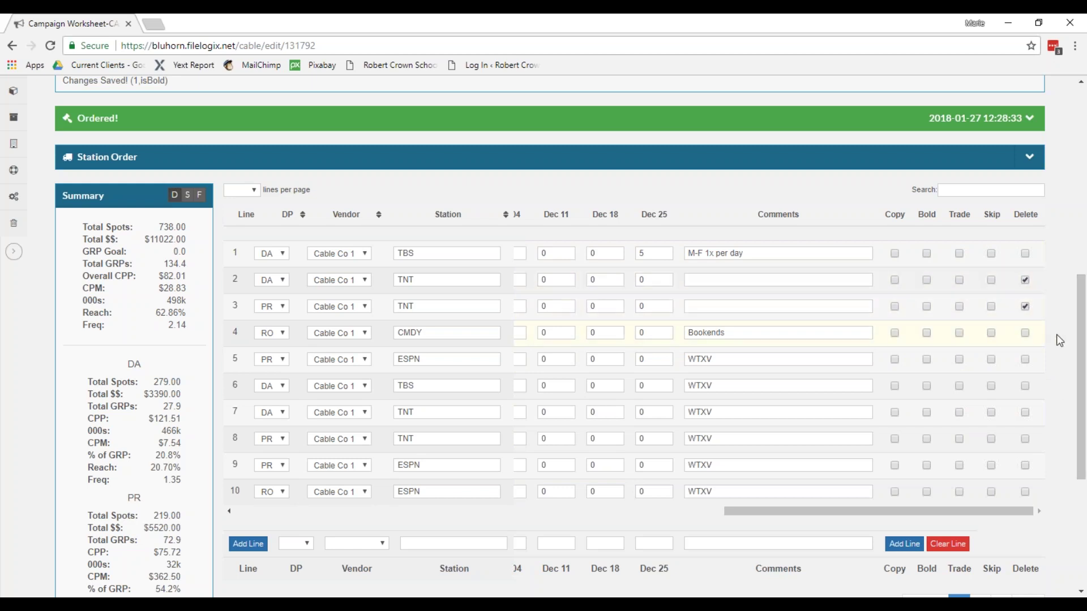
{"action": "left_click_drag", "start_coordinate": [1081, 343], "coordinate": [1081, 229]}
{"action": "scroll", "coordinate": [1081, 229], "scroll_direction": "up", "scroll_amount": 2}
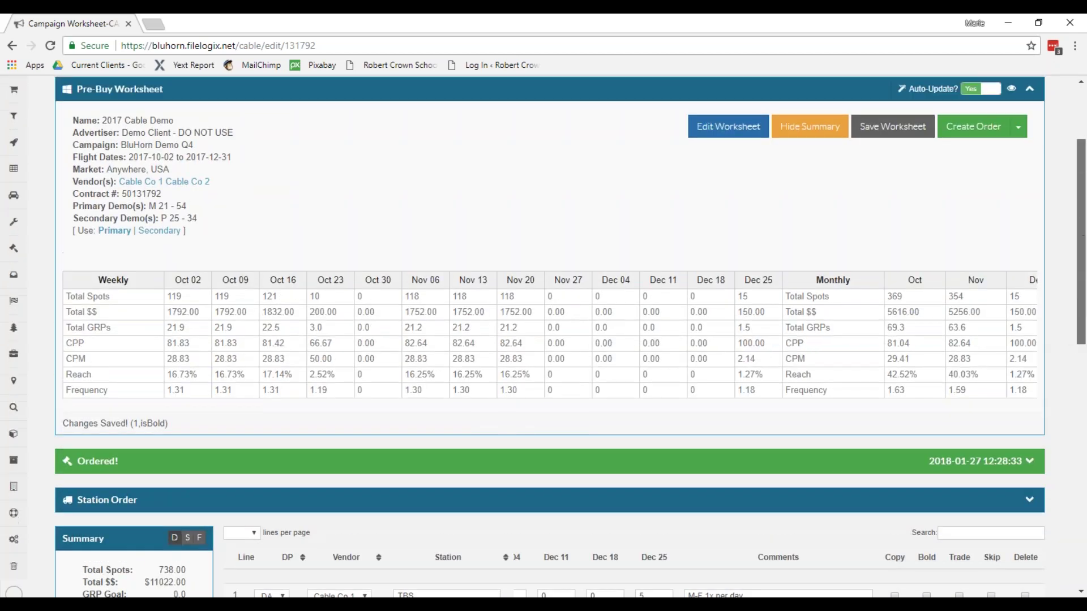
{"action": "left_click_drag", "start_coordinate": [1082, 331], "coordinate": [875, 569]}
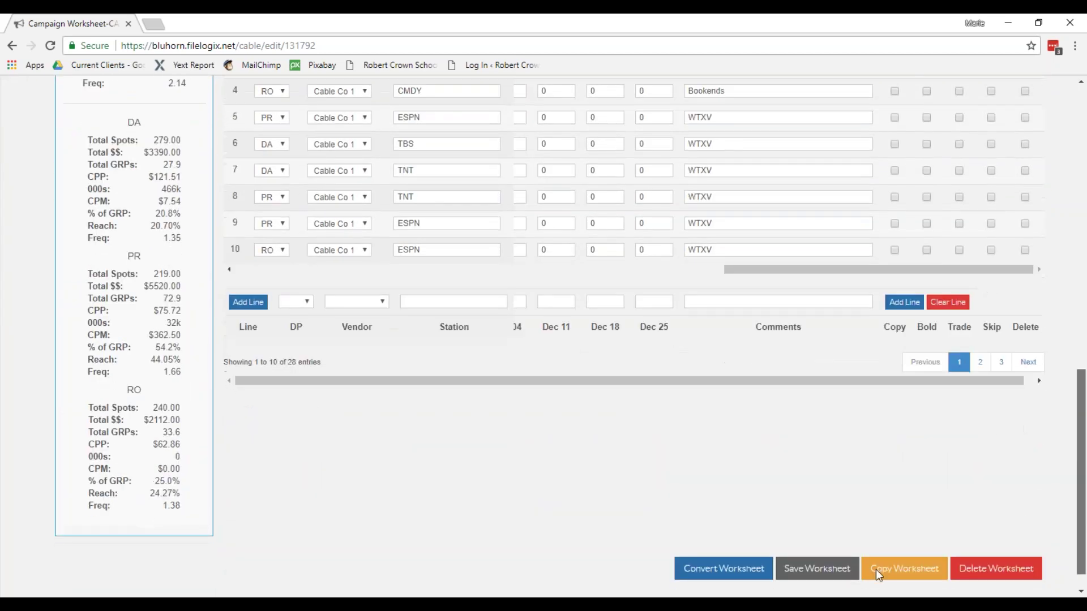
{"action": "left_click", "coordinate": [815, 565]}
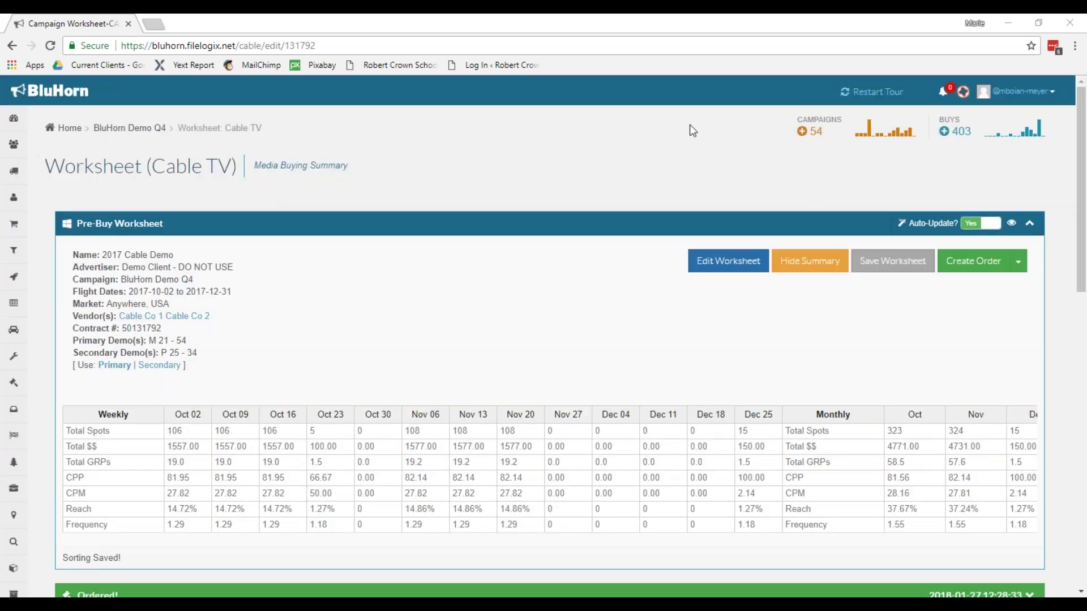
- Expand the Station Order settings and select Cable Co 1 as the vendor for the order
{"action": "left_click", "coordinate": [1021, 262]}
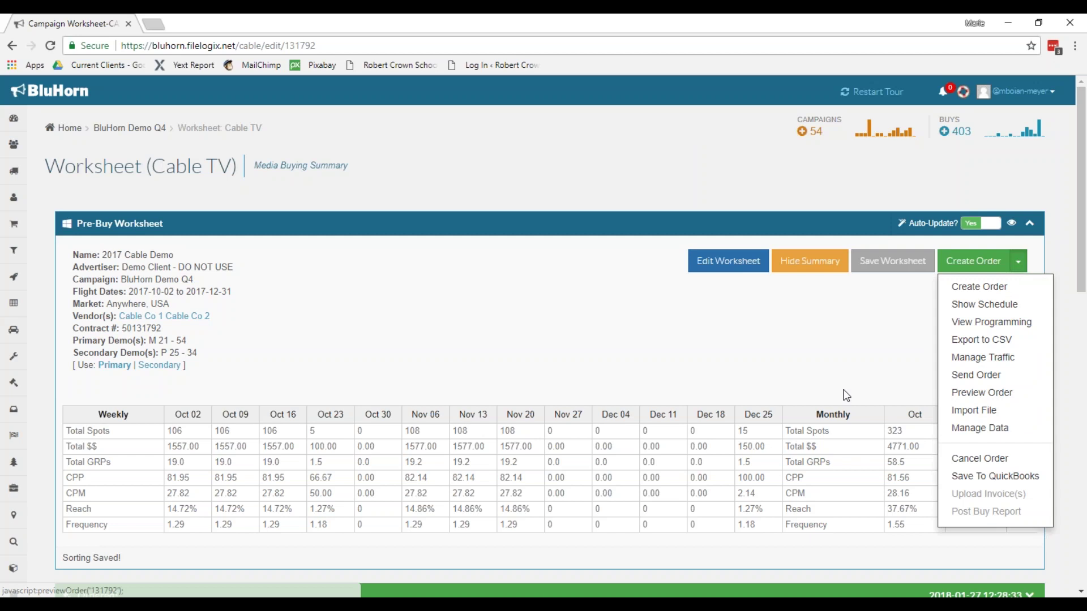
{"action": "left_click_drag", "start_coordinate": [1079, 247], "coordinate": [1084, 312]}
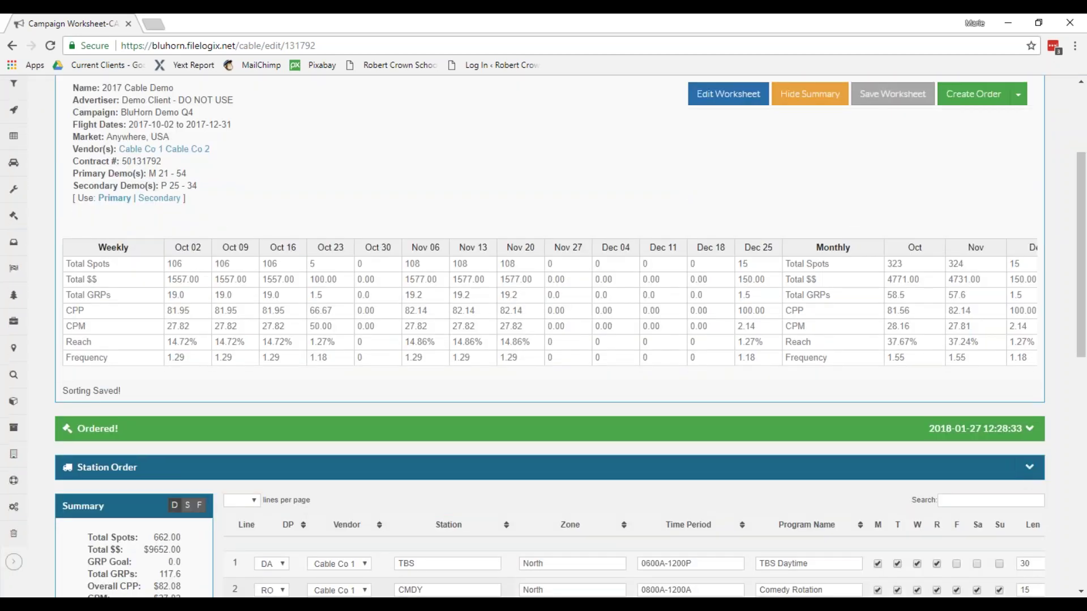
{"action": "left_click", "coordinate": [1033, 473]}
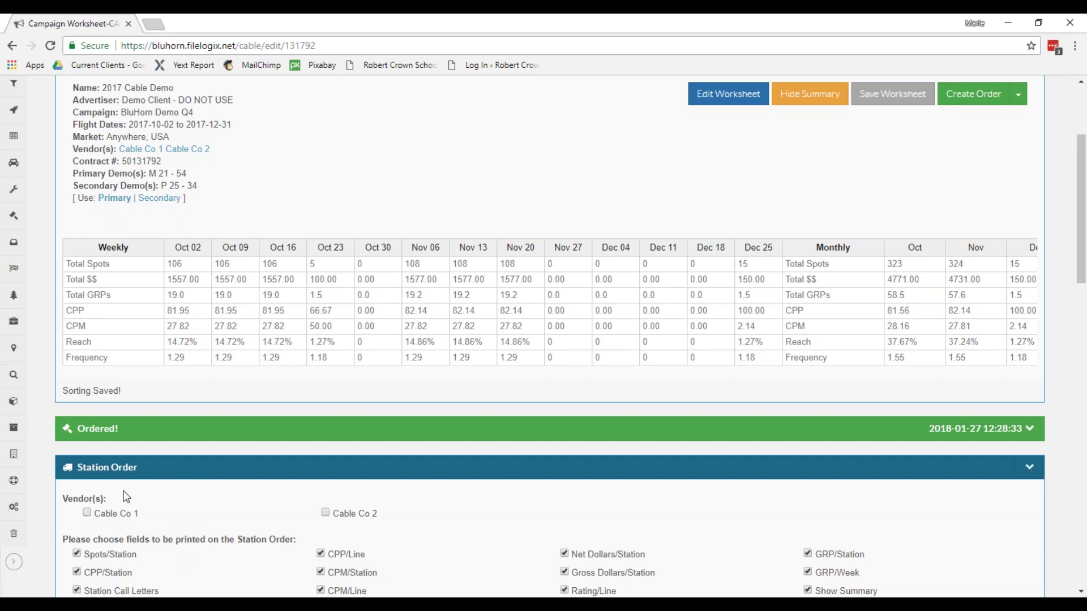
{"action": "left_click", "coordinate": [88, 516]}
- Look over the available order actions, including Preview Order and View Programming, and return to the worksheet header
{"action": "left_click", "coordinate": [1018, 95]}
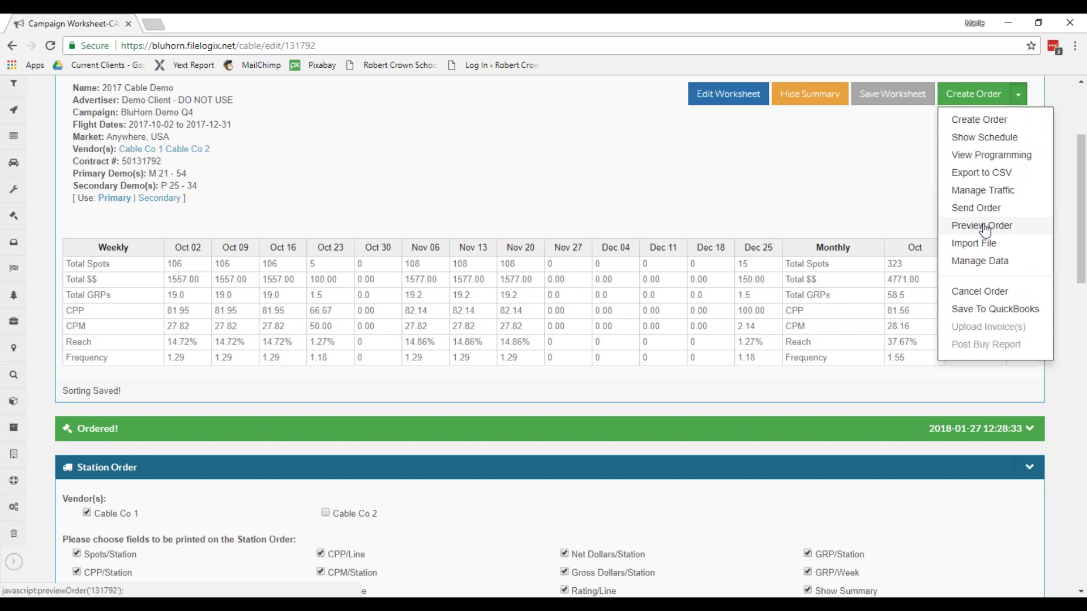
{"action": "left_click", "coordinate": [906, 202]}
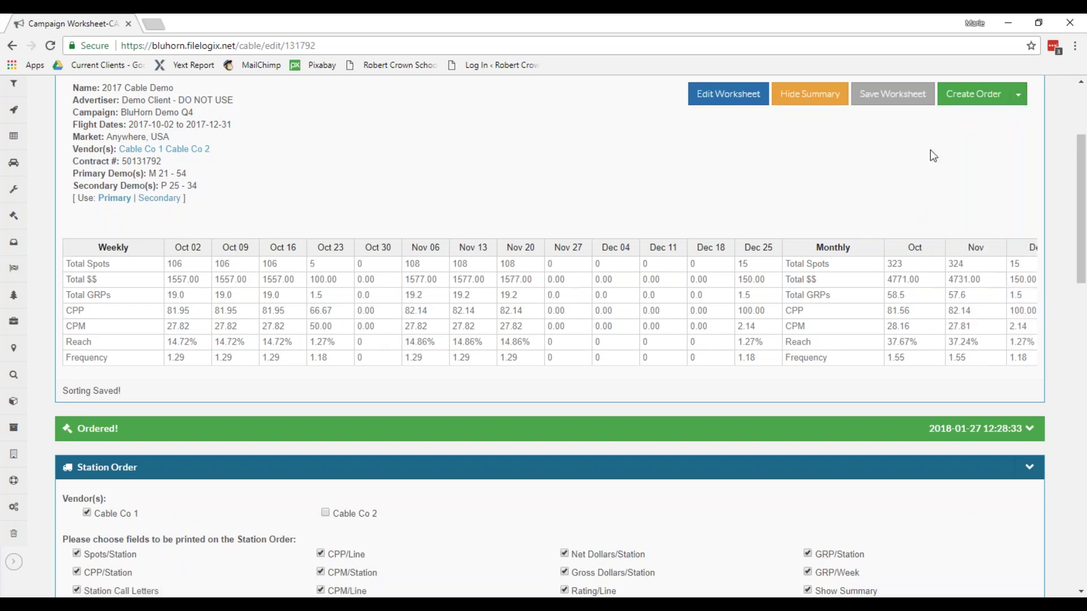
{"action": "left_click", "coordinate": [1020, 96]}
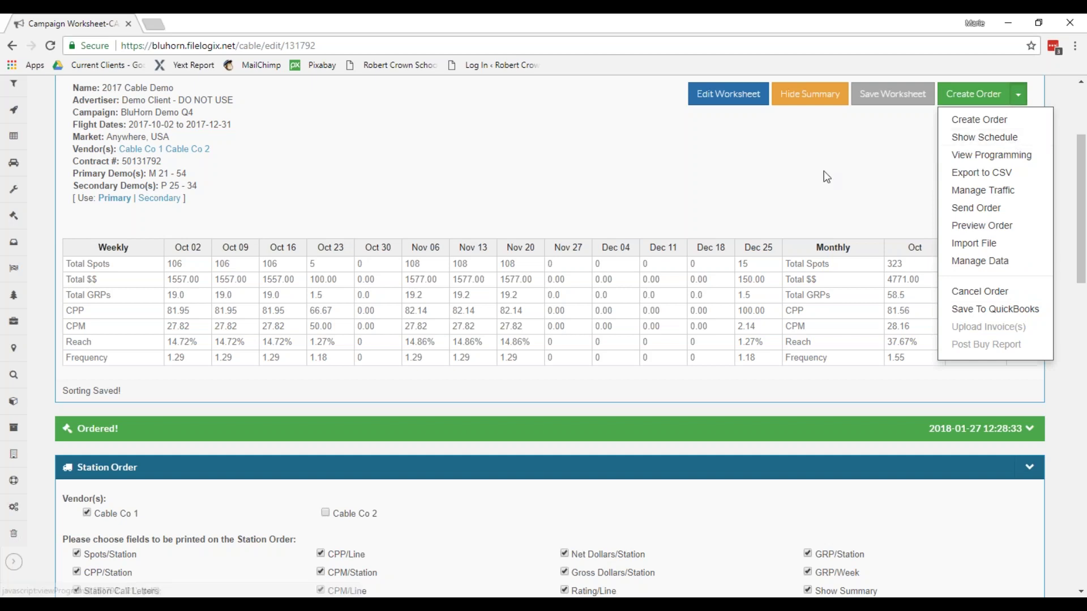
{"action": "left_click", "coordinate": [878, 215]}
{"action": "scroll", "coordinate": [1082, 226], "scroll_direction": "up", "scroll_amount": 3}
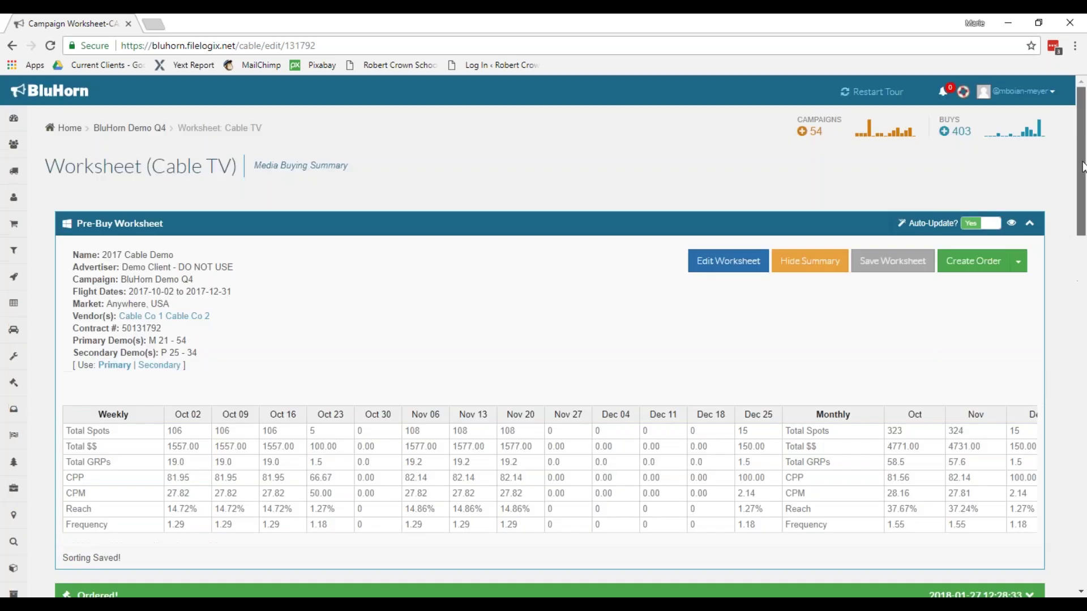